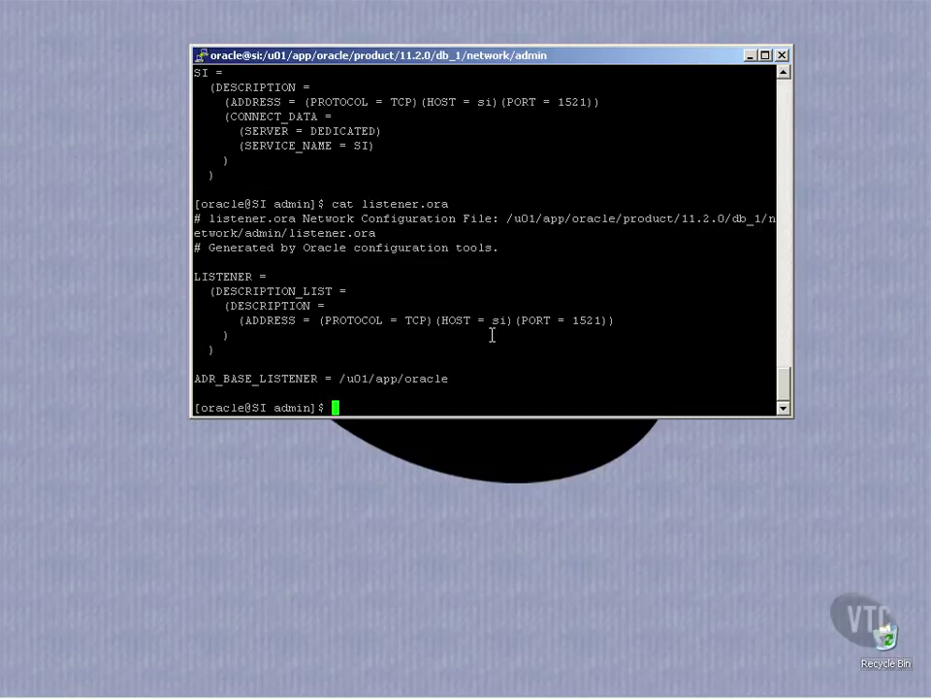
- Switch to Windows Explorer and open the sqldeveloper folder under C:\app\Laptop\product\11.2.0\client_1
mouse_move(475, 695)
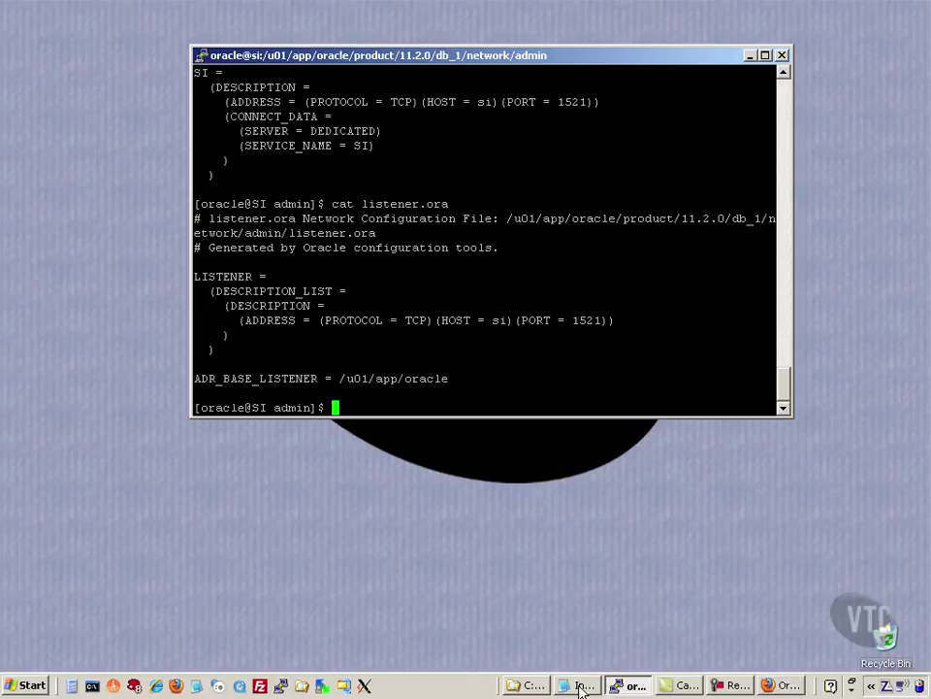
left_click(532, 686)
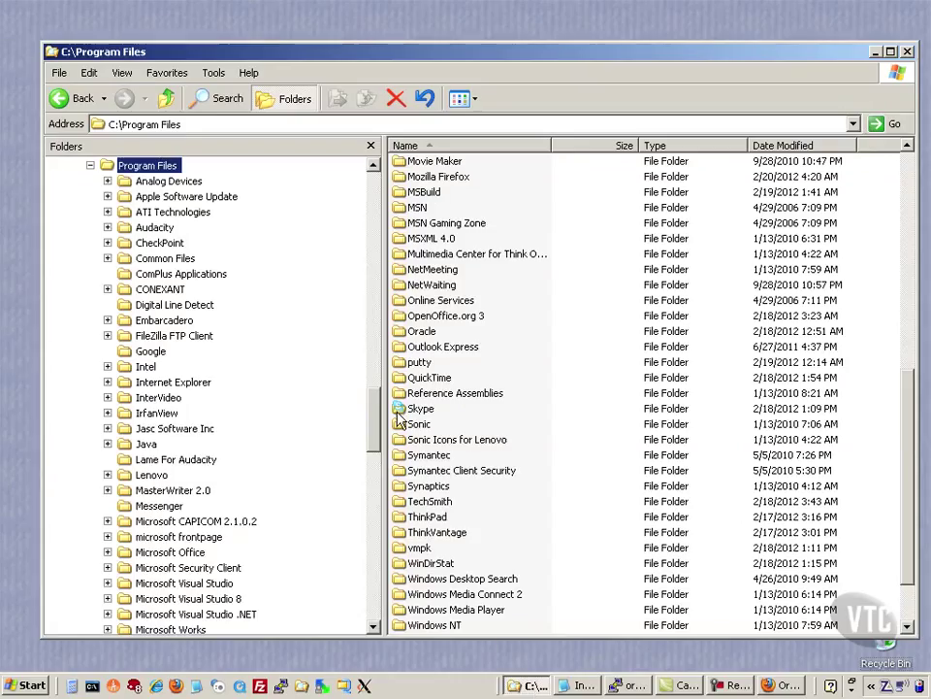
left_click_drag(375, 424, 372, 380)
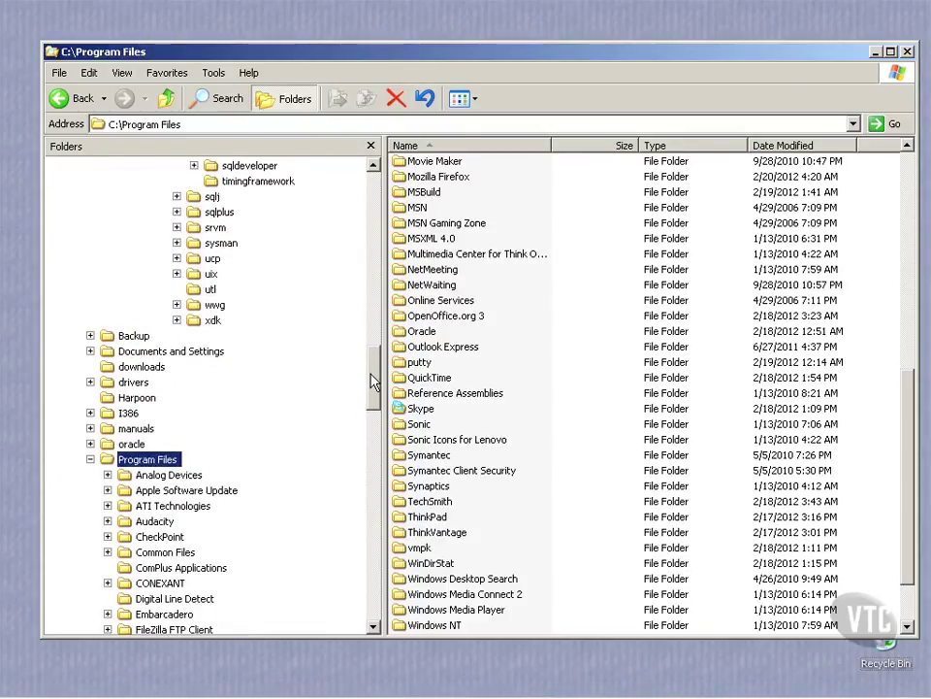
left_click(90, 459)
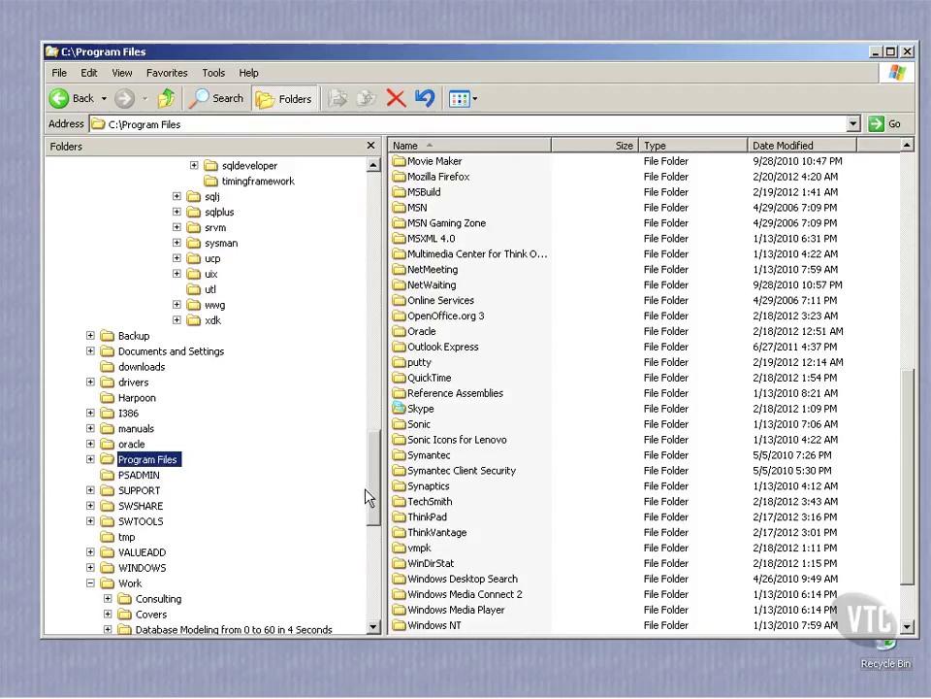
left_click_drag(376, 498, 386, 335)
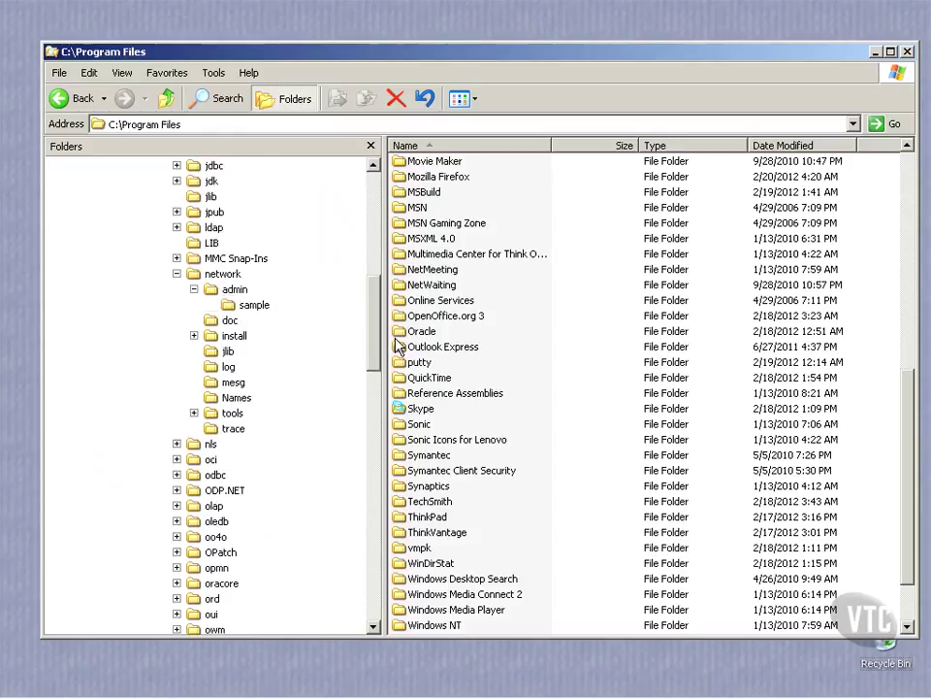
left_click(178, 276)
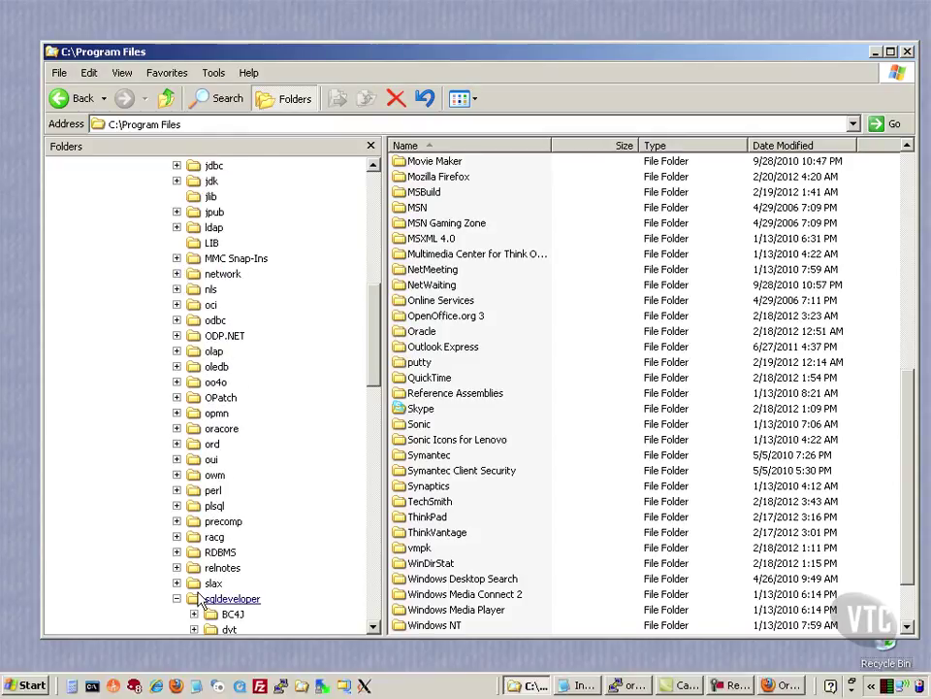
left_click(177, 599)
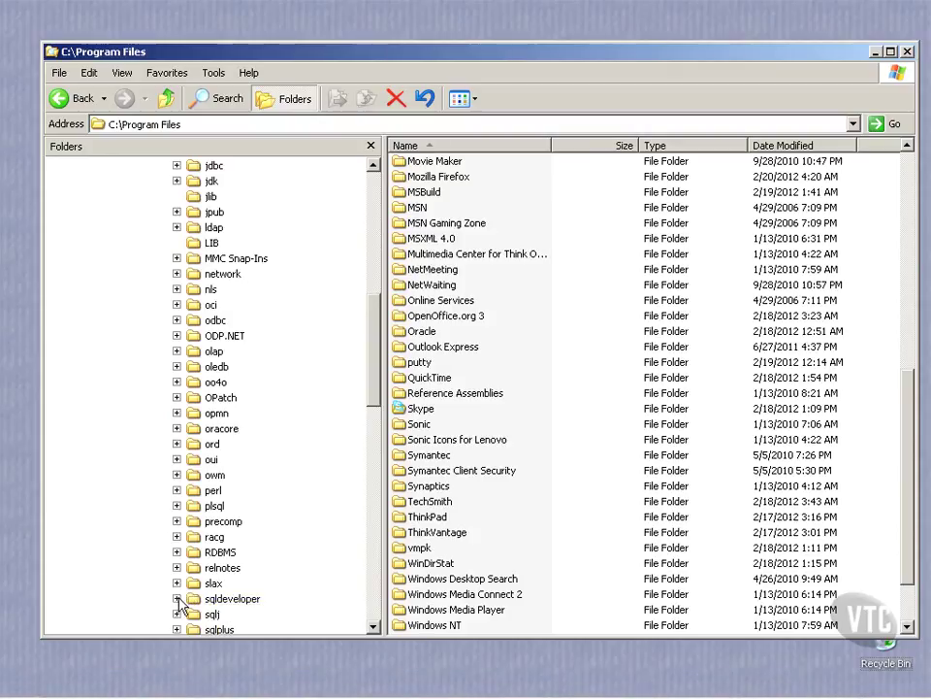
left_click(227, 601)
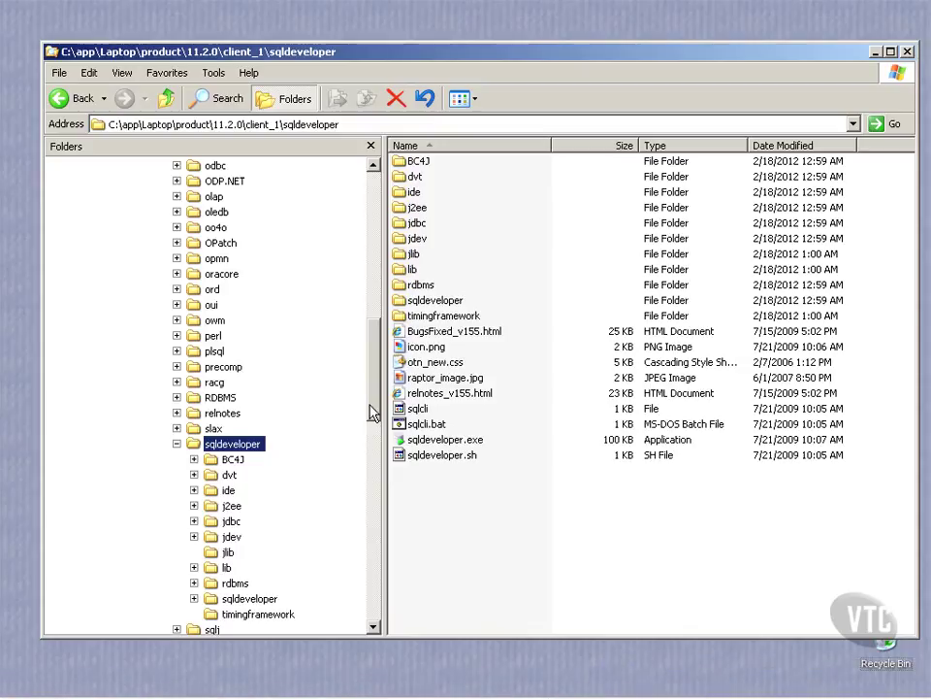
left_click_drag(378, 414, 377, 440)
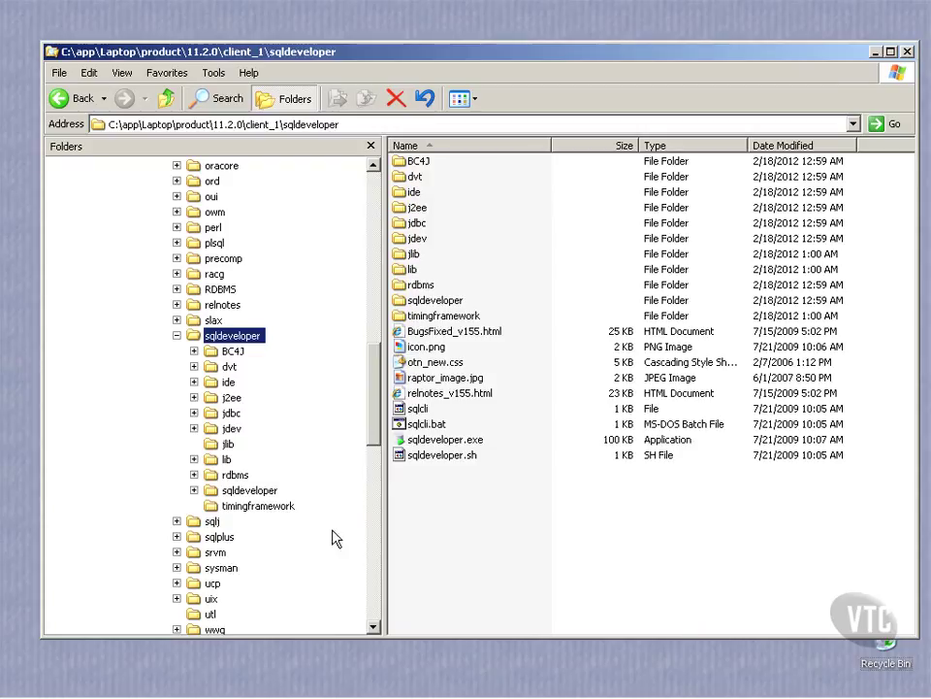
- Try to launch SQL Developer from the Oracle - OraClient11g_home1 application development programs and cancel the java.exe path request
left_click(27, 686)
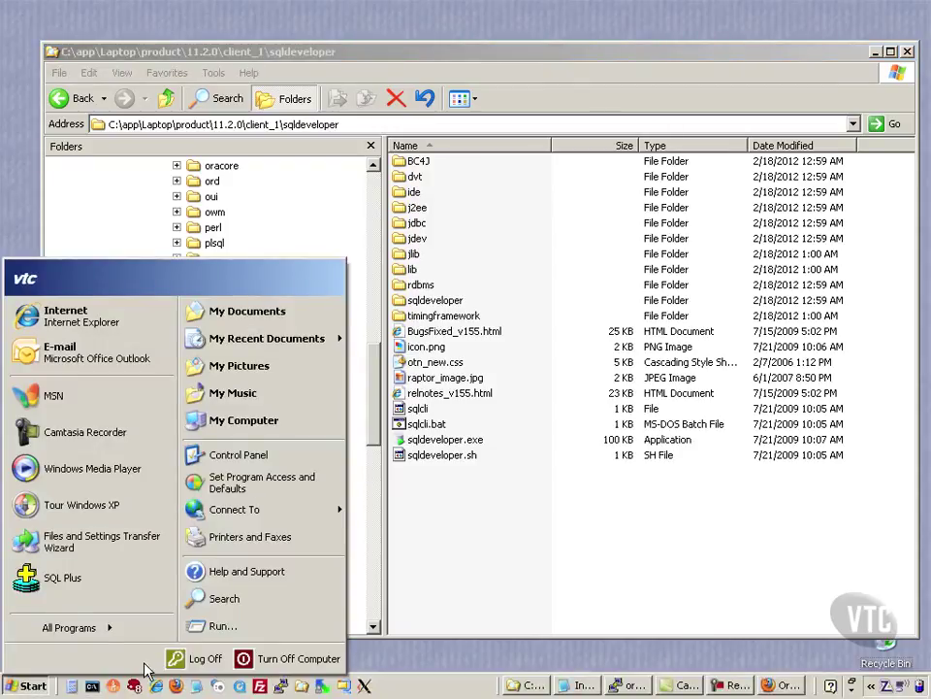
left_click(107, 629)
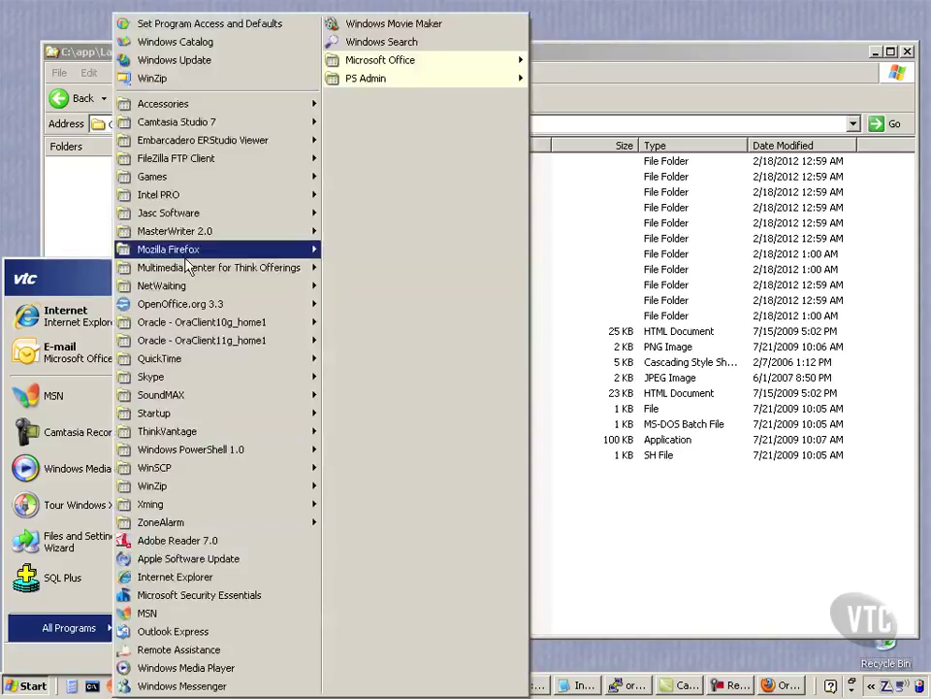
mouse_move(244, 345)
mouse_move(388, 341)
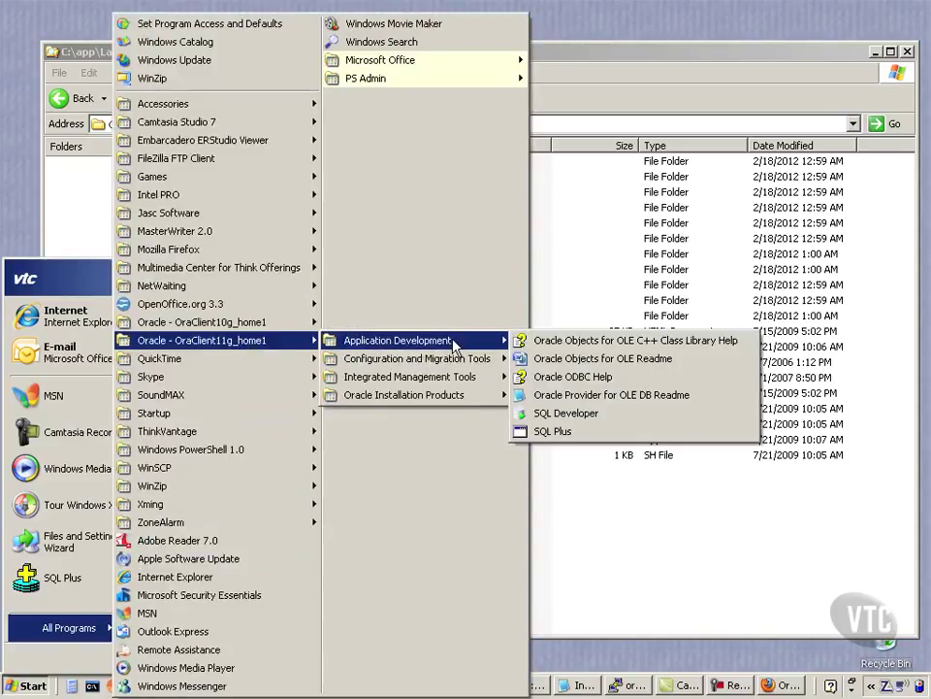
left_click(575, 417)
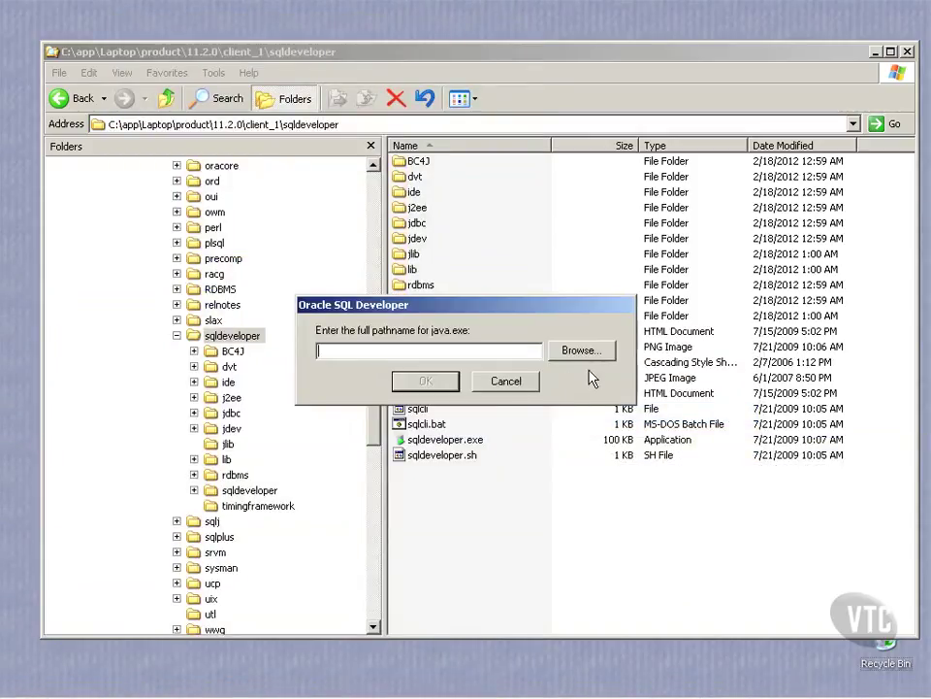
left_click(507, 383)
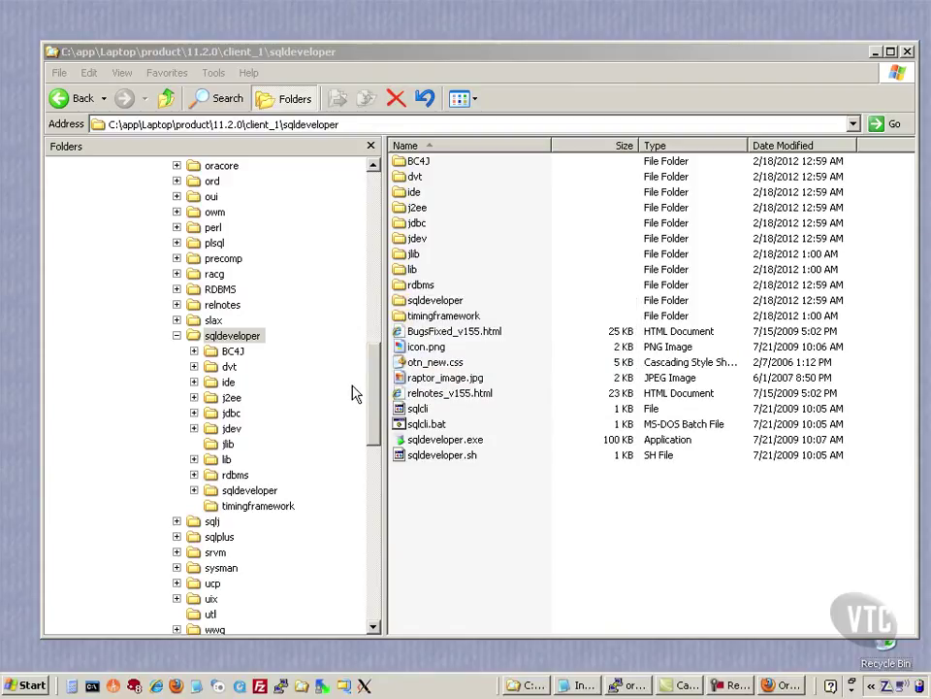
- Collapse the product folder, open C:\downloads and select sqldeveloper-2.1.1.64.45.zip
left_click_drag(376, 421, 378, 263)
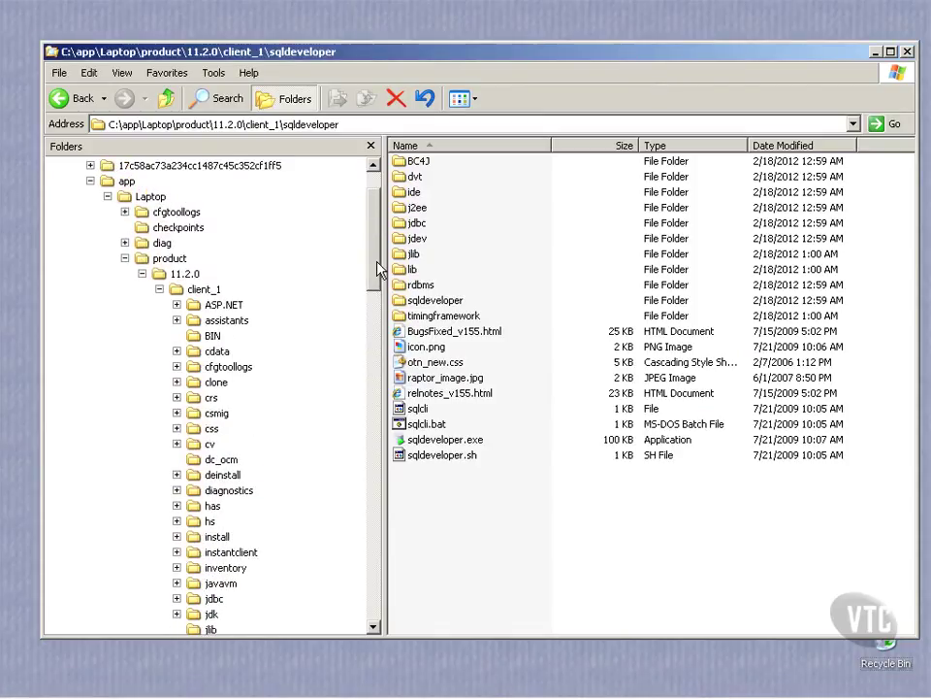
left_click(124, 259)
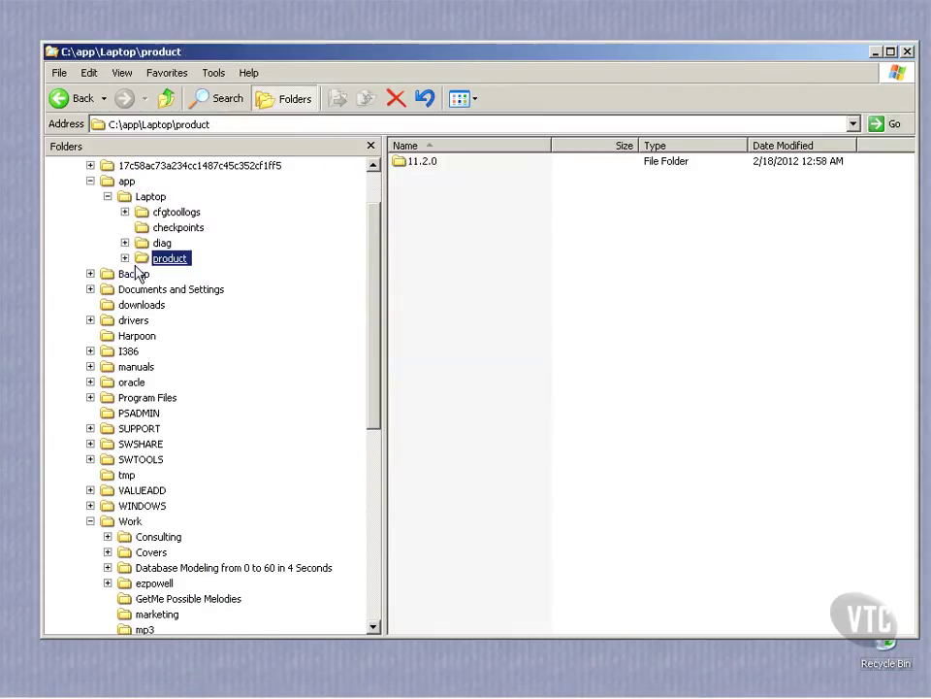
left_click(152, 305)
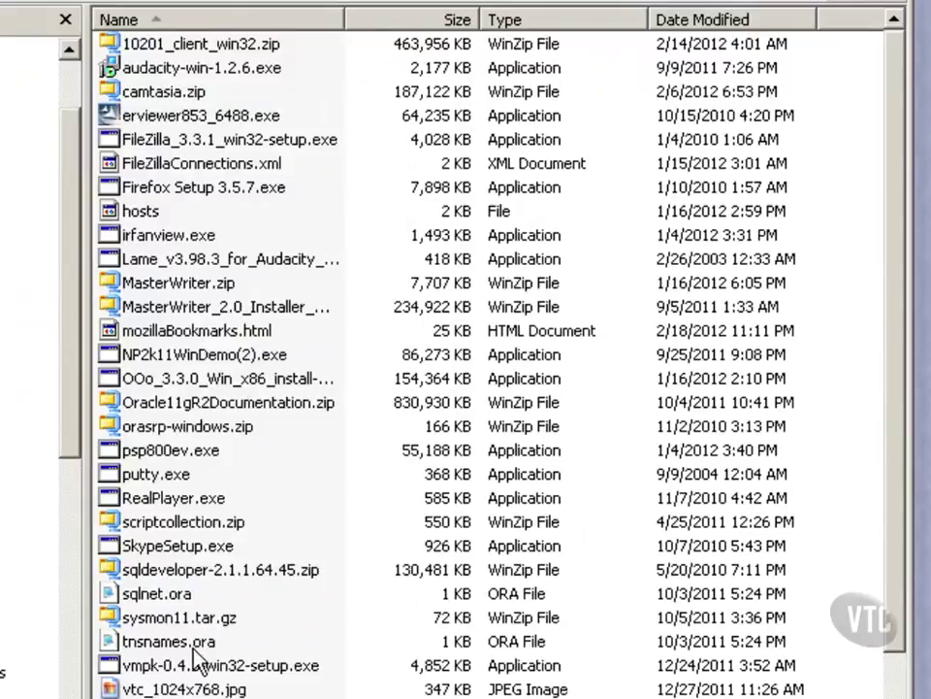
left_click(208, 572)
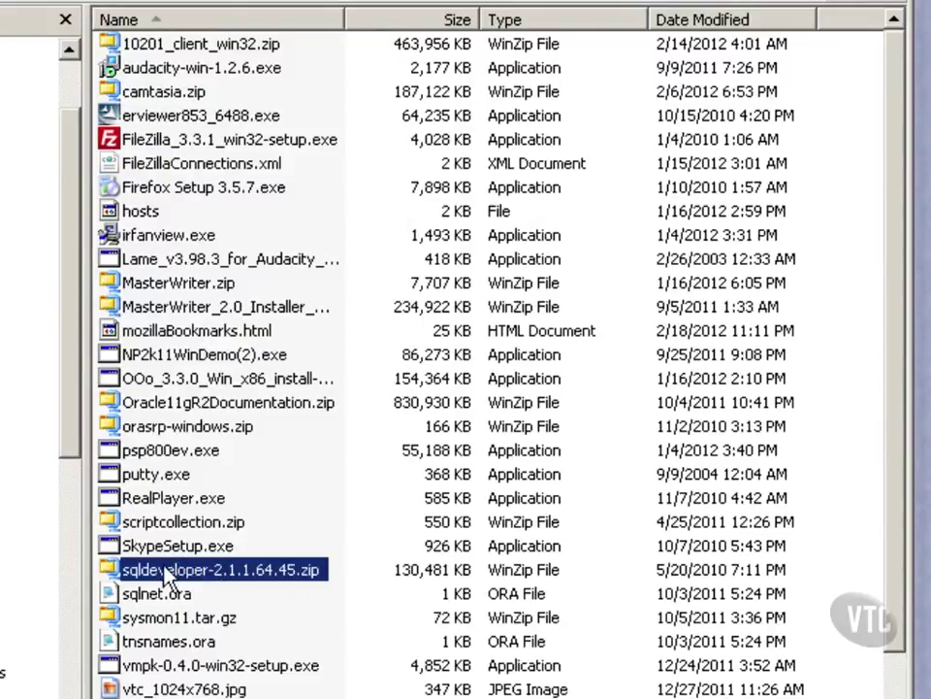
left_click(2, 572)
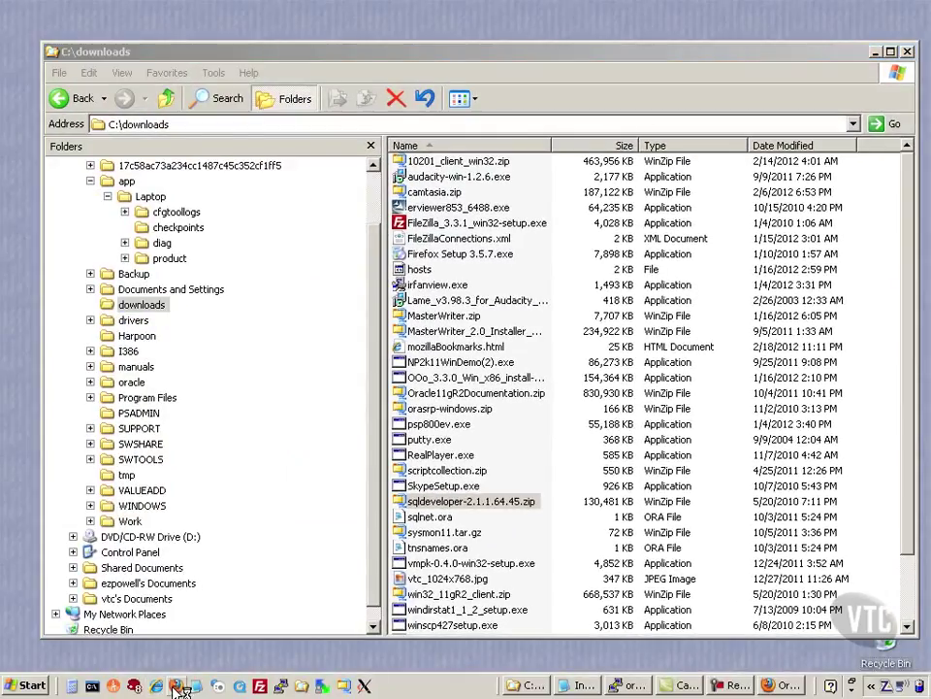
- Switch to Firefox, go to oracle.com and open the SQL Developer downloads page
left_click(177, 686)
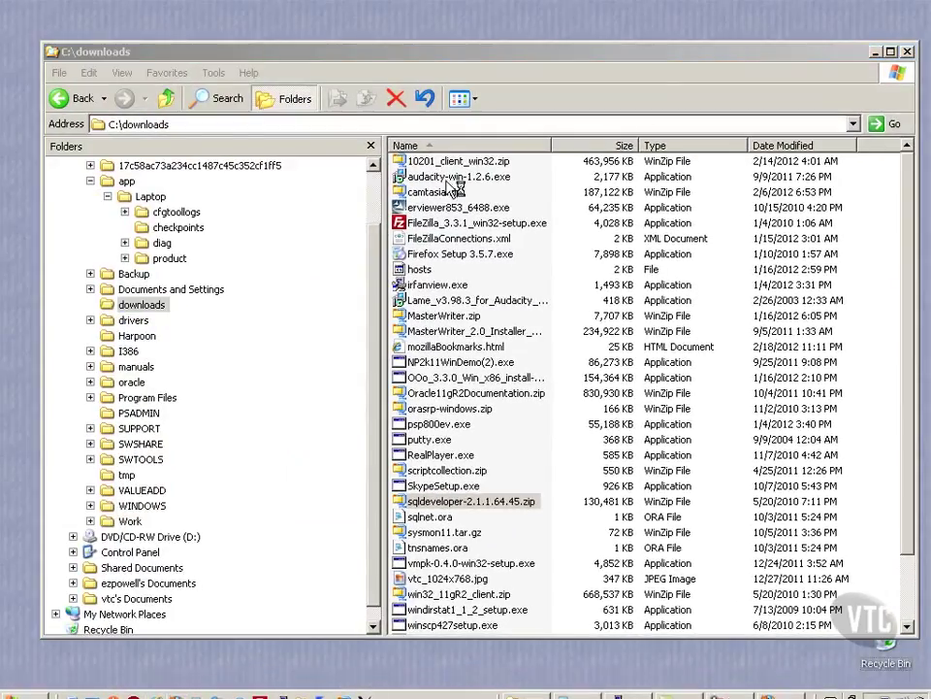
left_click(437, 60)
type("oracle.com")
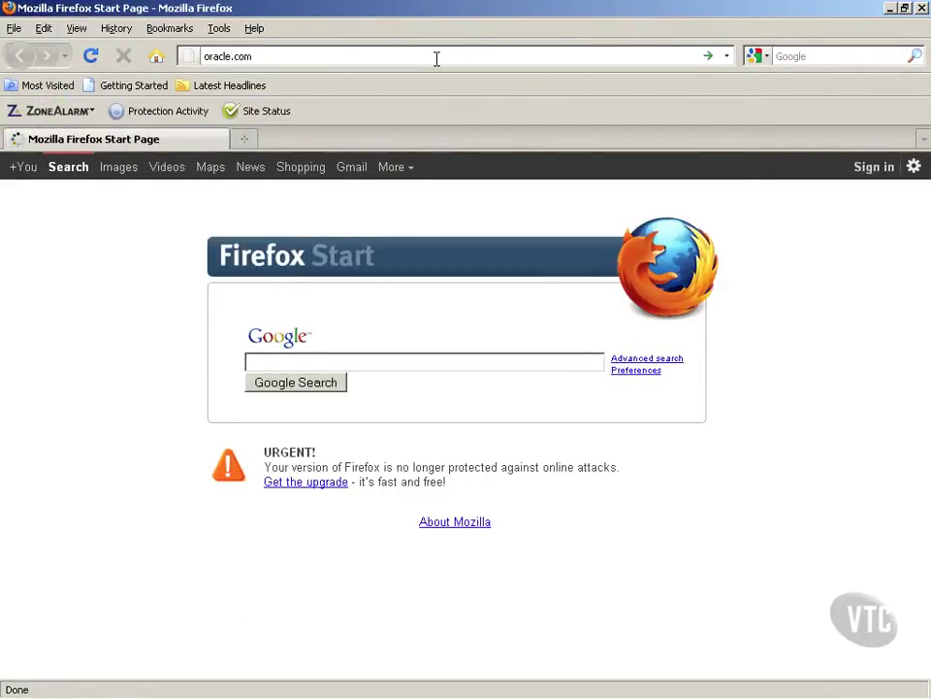
key("Return")
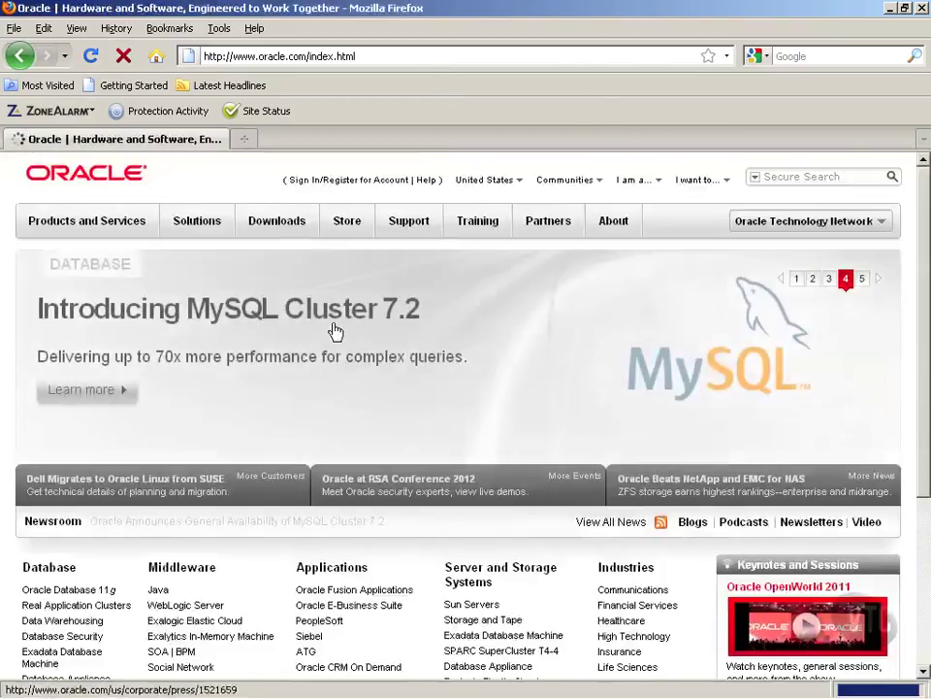
mouse_move(274, 233)
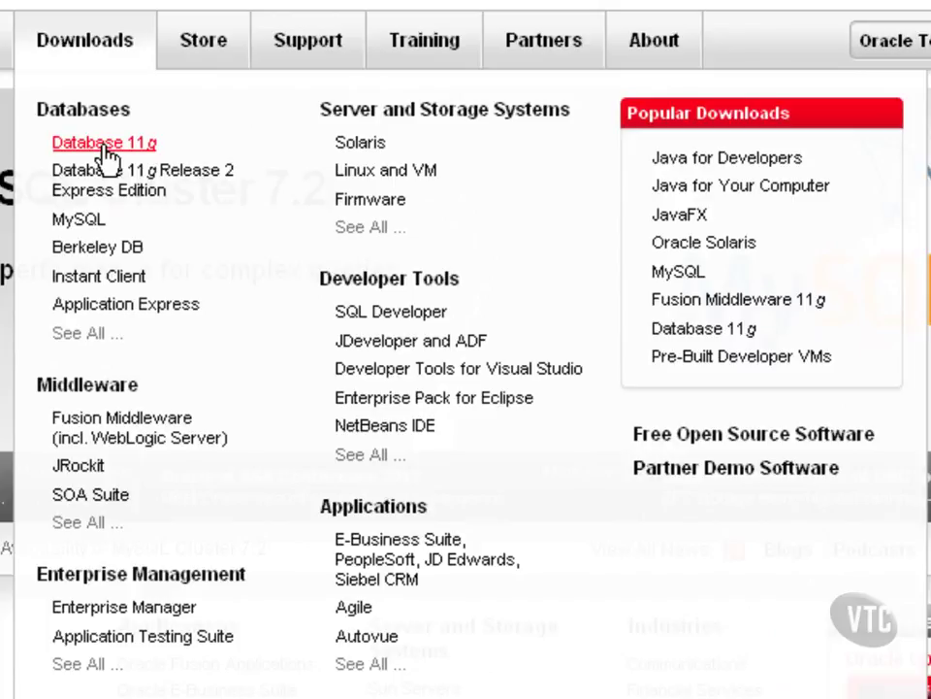
left_click(388, 322)
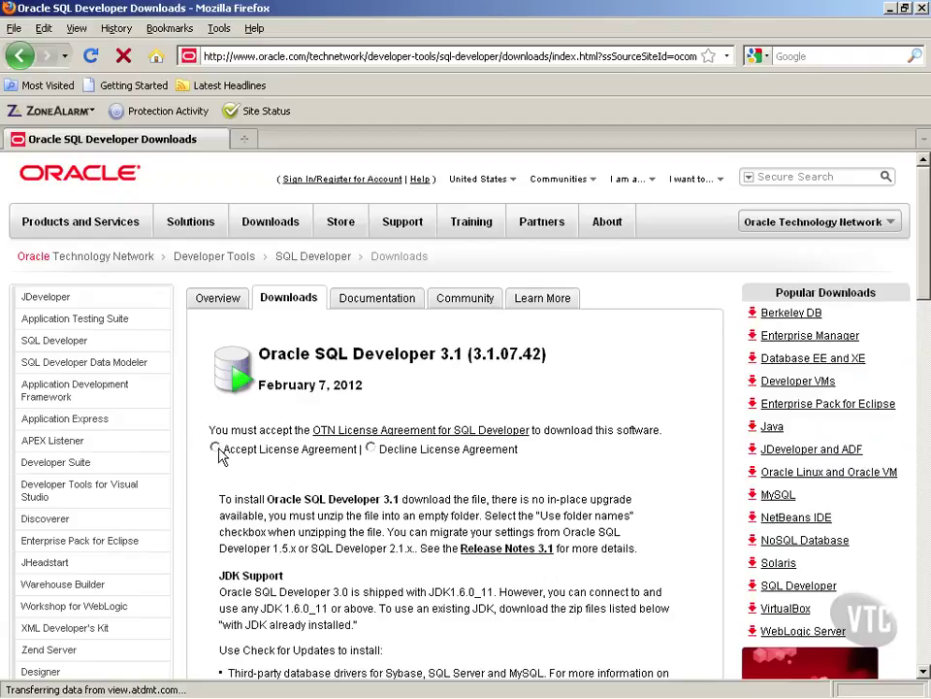
- Accept the OTN License Agreement and compare the 32-bit Windows downloads with and without a JDK
left_click(216, 449)
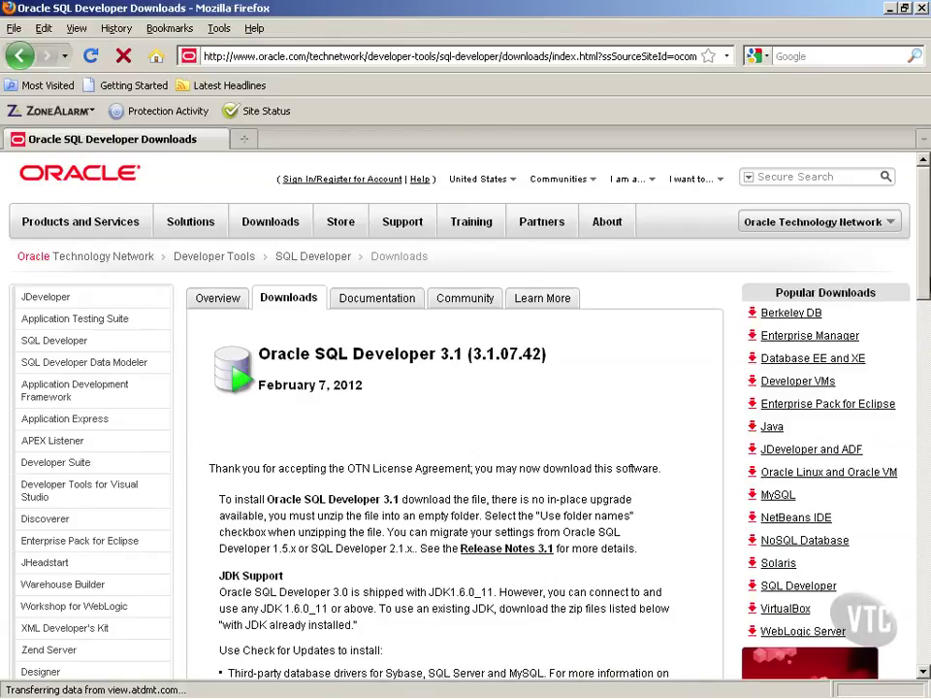
scroll(927, 276, "down", 7)
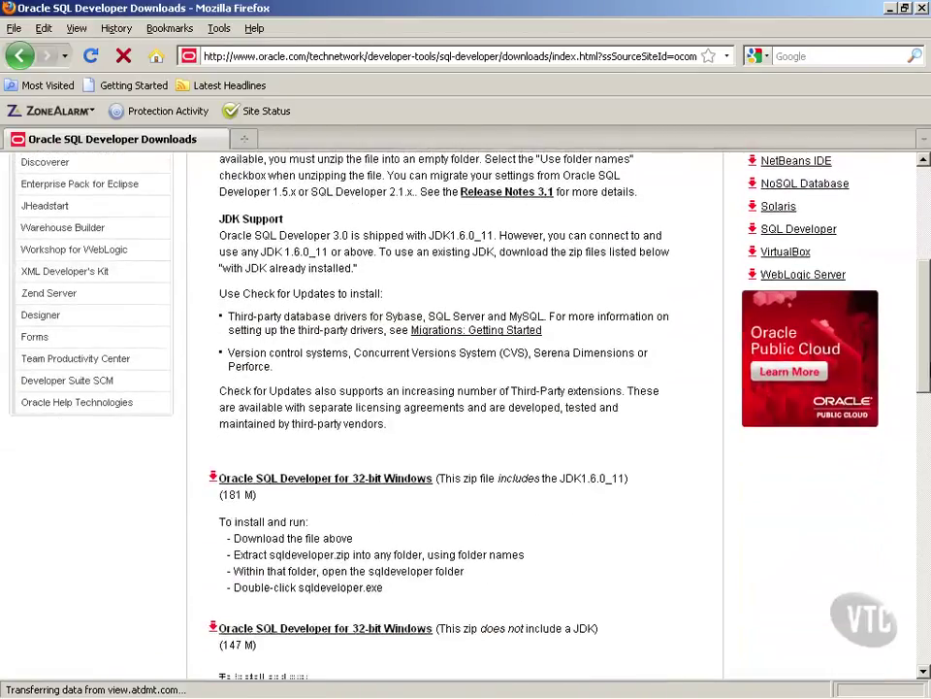
scroll(926, 424, "down", 3)
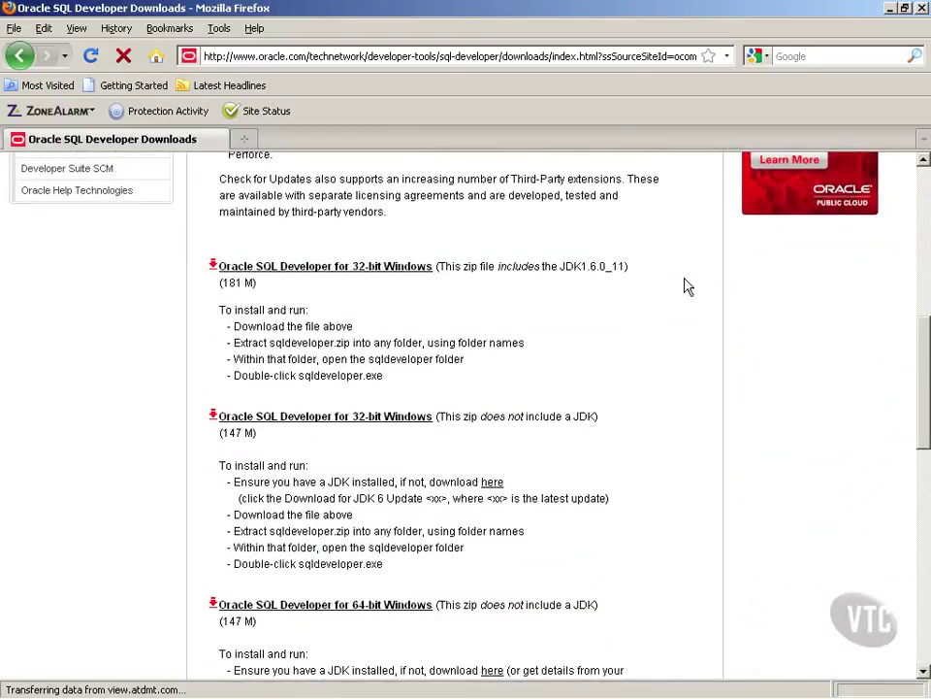
left_click_drag(926, 413, 926, 441)
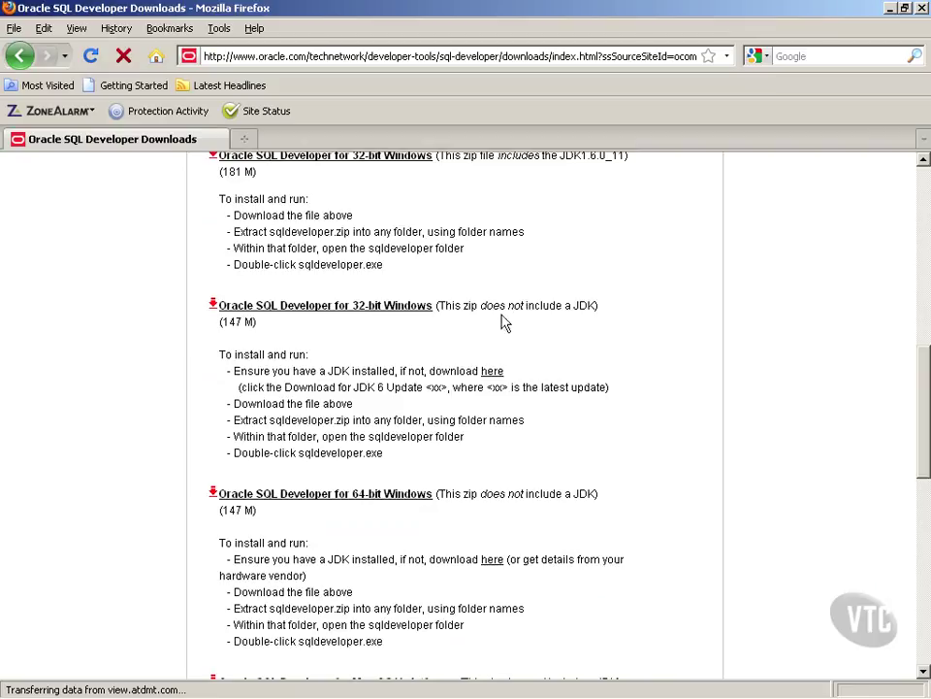
left_click_drag(498, 309, 622, 326)
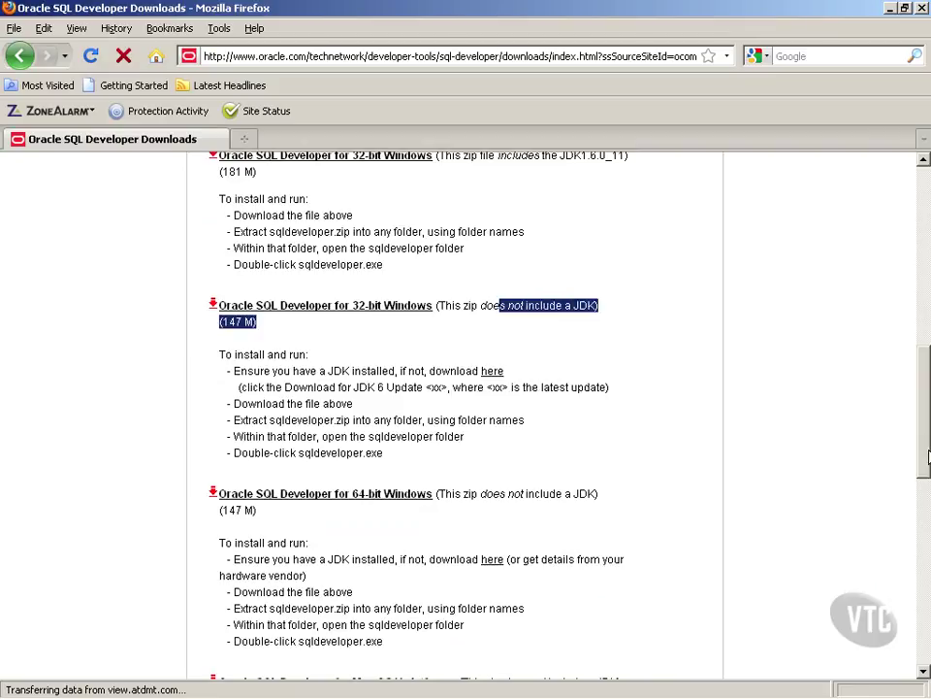
left_click_drag(926, 456, 927, 427)
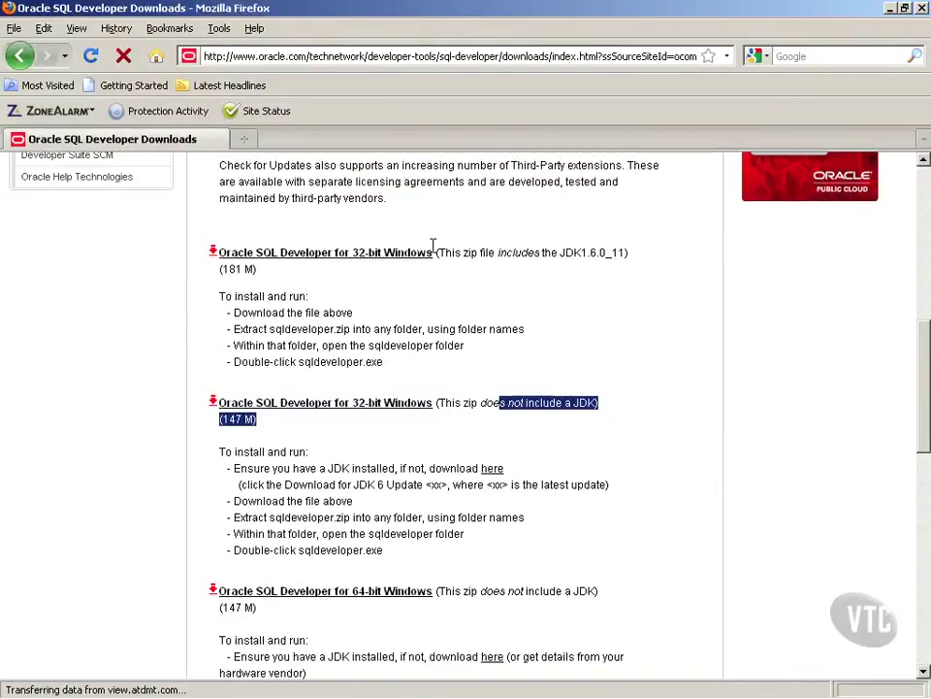
- Request the 32-bit Windows zip that includes JDK1.6.0_11 and sign in with the Oracle account's username and password
left_click(376, 254)
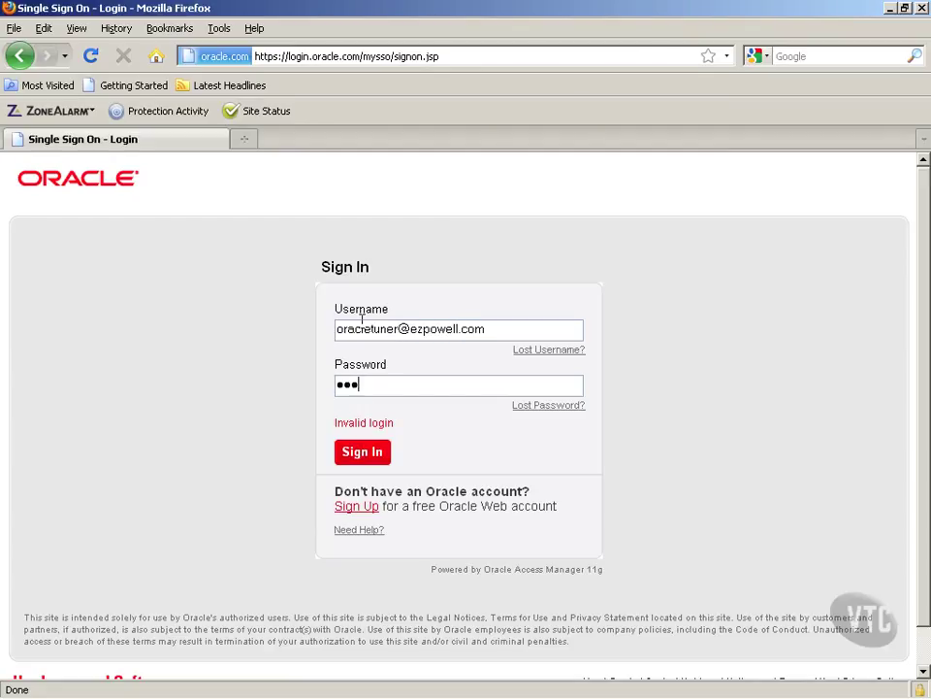
type("*")
key("Return")
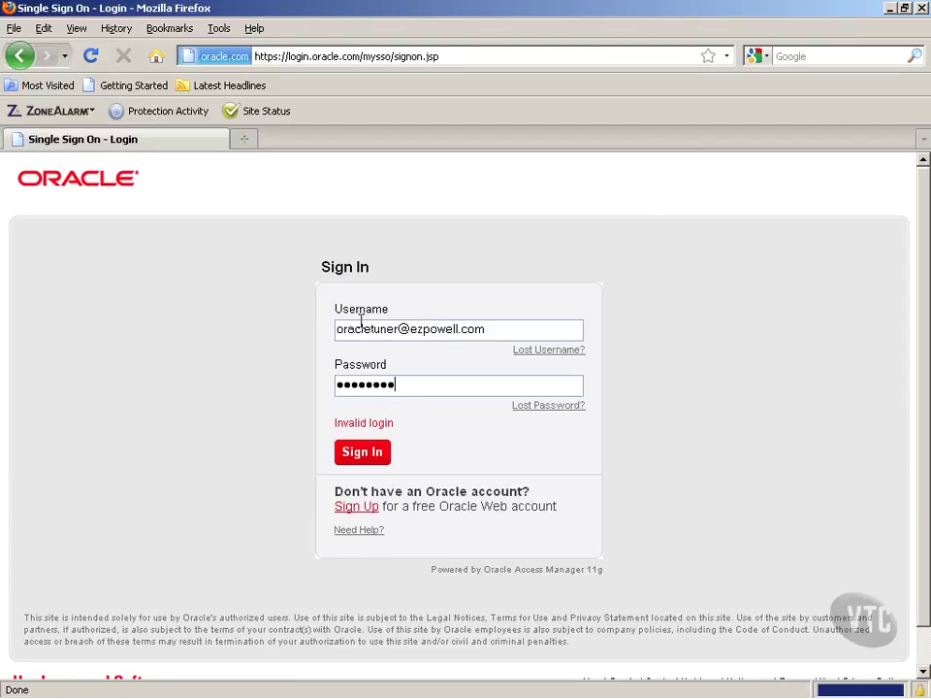
- Save sqldeveloper-3.1.07.42.zip to disk and open the folder containing the downloaded file
left_click(330, 367)
left_click(524, 442)
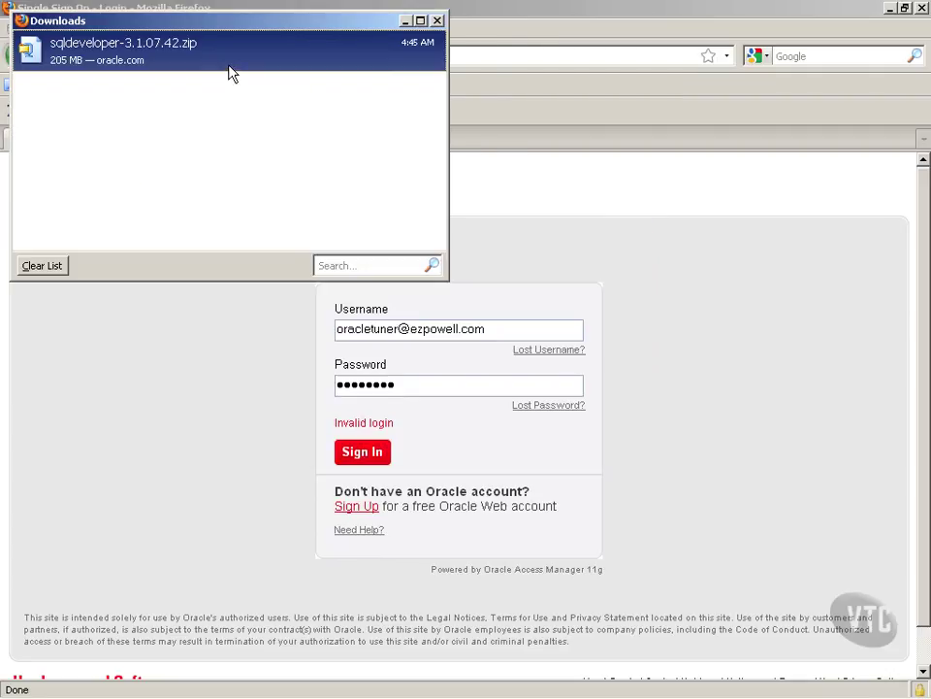
right_click(230, 67)
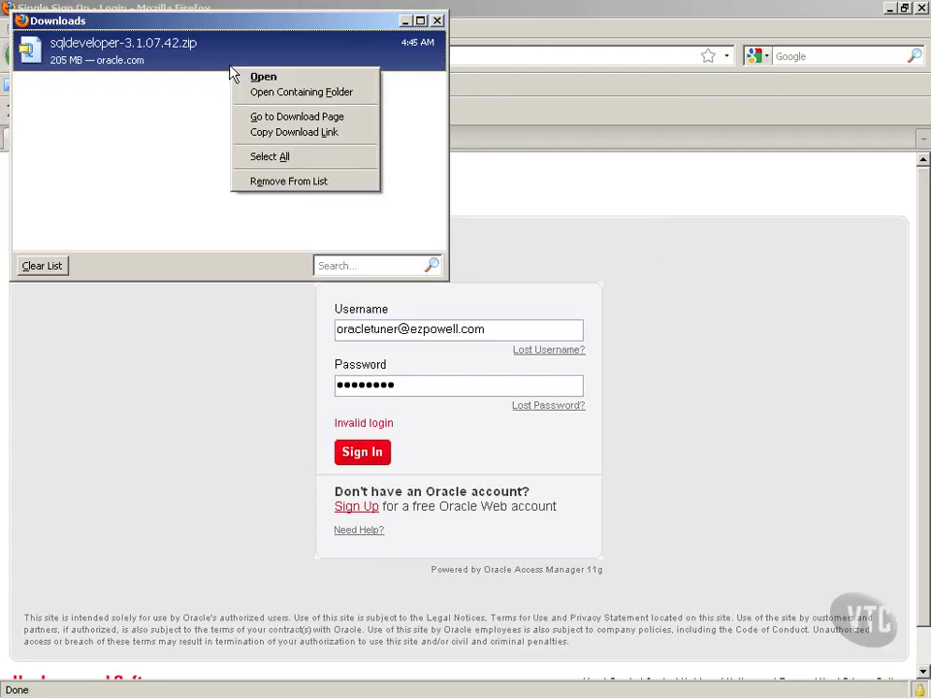
left_click(281, 97)
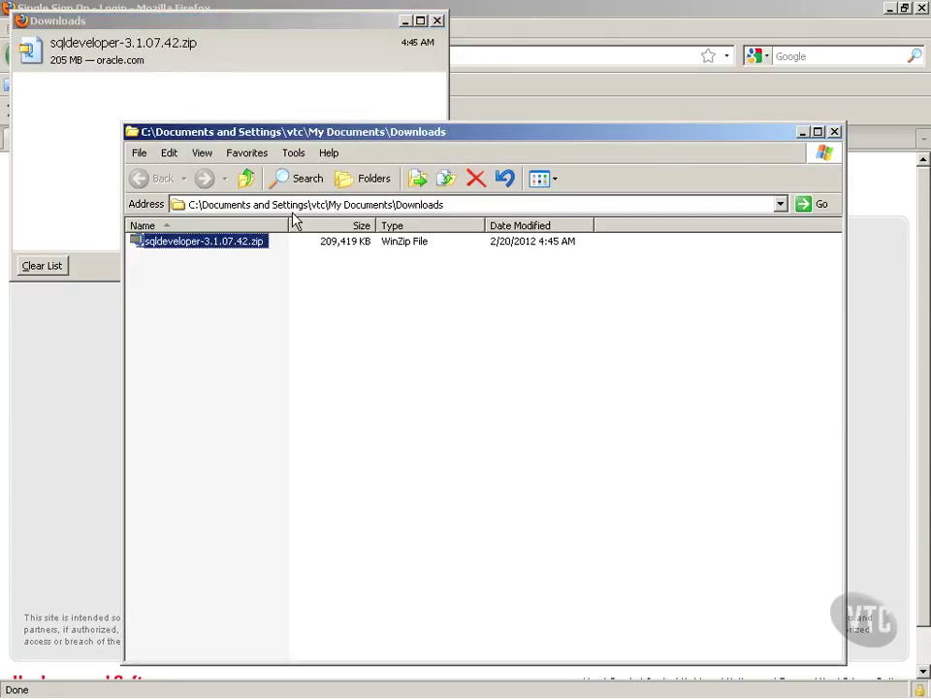
- Switch to the open C:\downloads folder window and sort its files by date modified
mouse_move(292, 692)
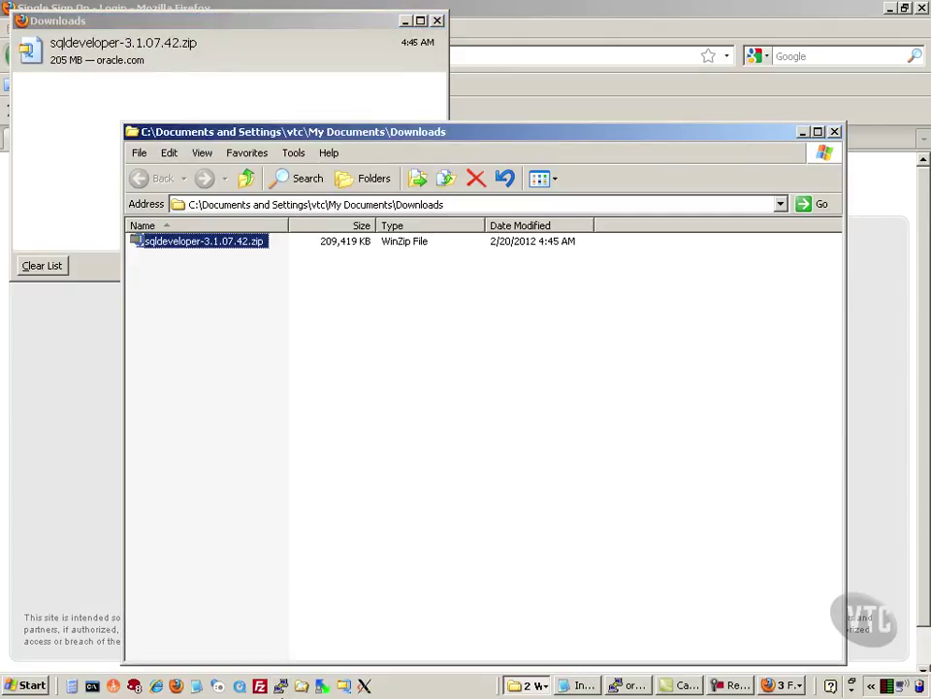
left_click(533, 686)
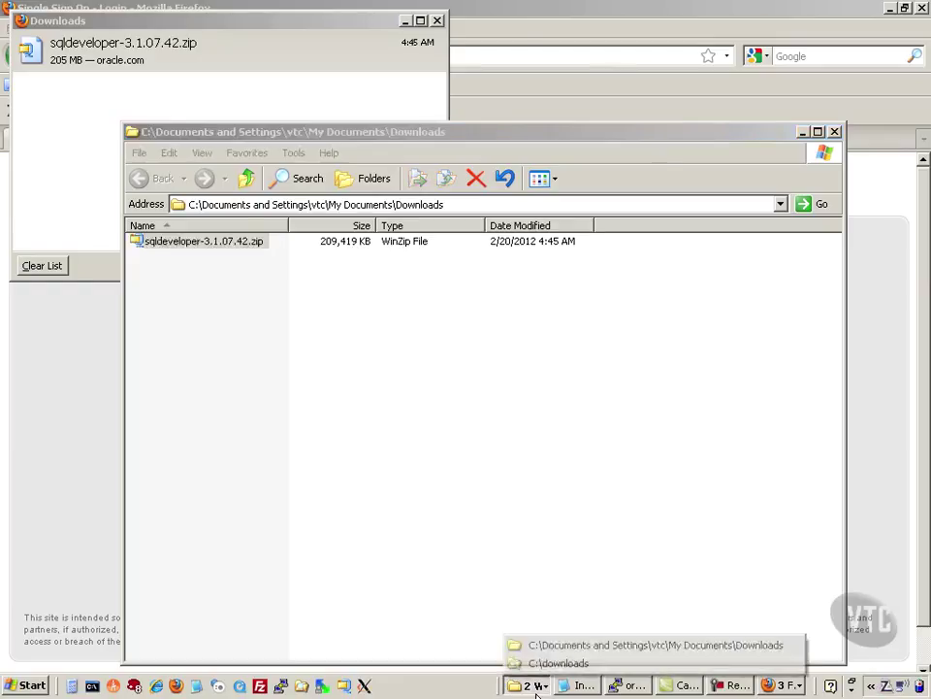
left_click(559, 664)
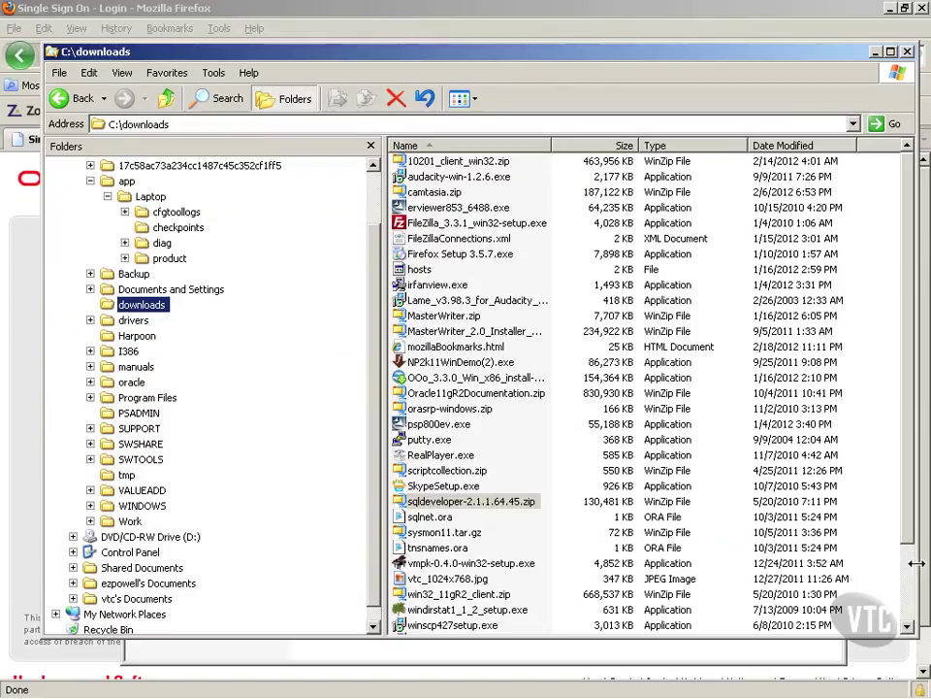
left_click(800, 146)
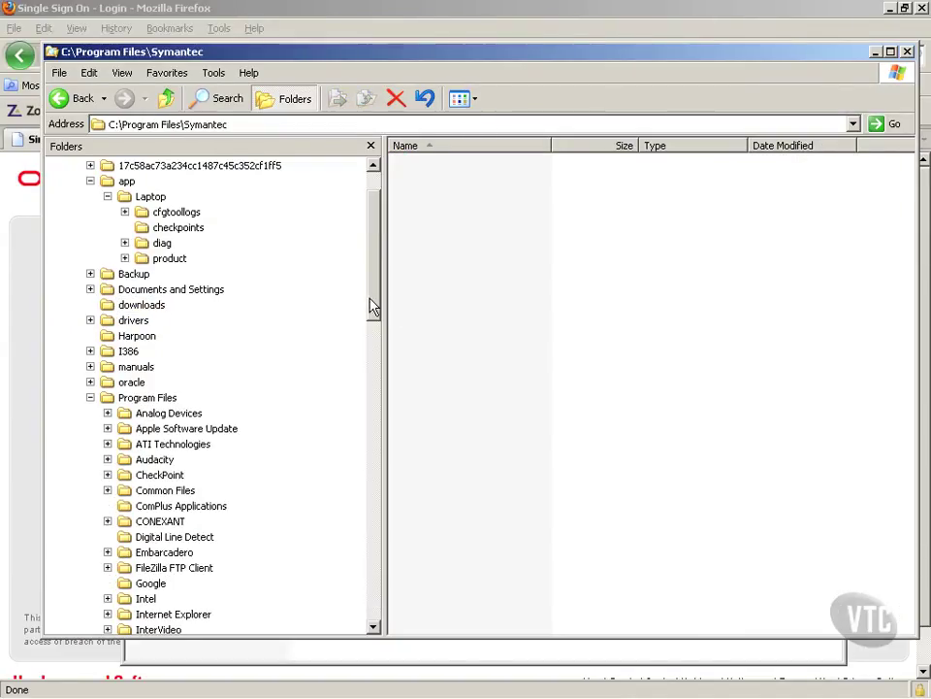
- Look through the subfolders of C:\Program Files in the folder tree and return to C:\downloads
left_click_drag(372, 307, 386, 503)
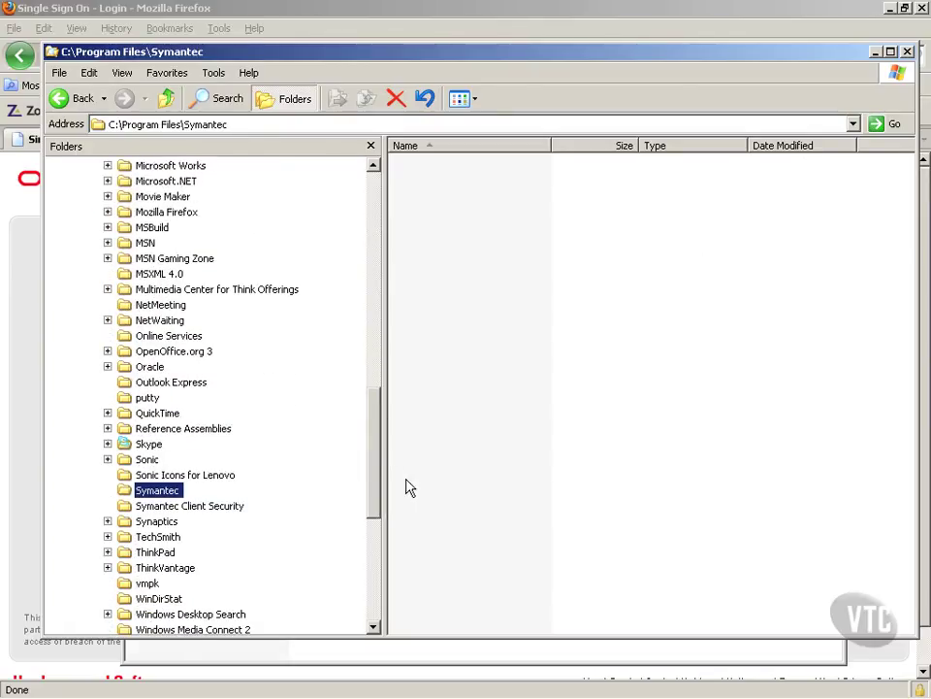
left_click_drag(376, 500, 381, 293)
left_click(154, 339)
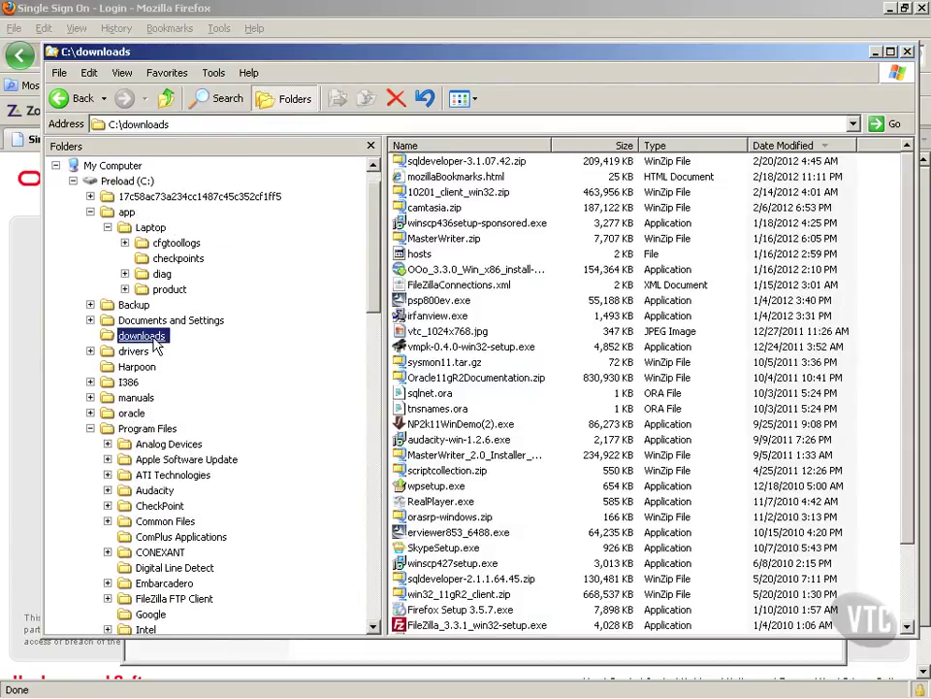
- Start a WinZip extraction of sqldeveloper-3.1.07.42.zip to a chosen folder and agree to the evaluation terms
mouse_move(469, 162)
left_mouse_down()
mouse_move(536, 183)
mouse_move(485, 167)
left_mouse_up()
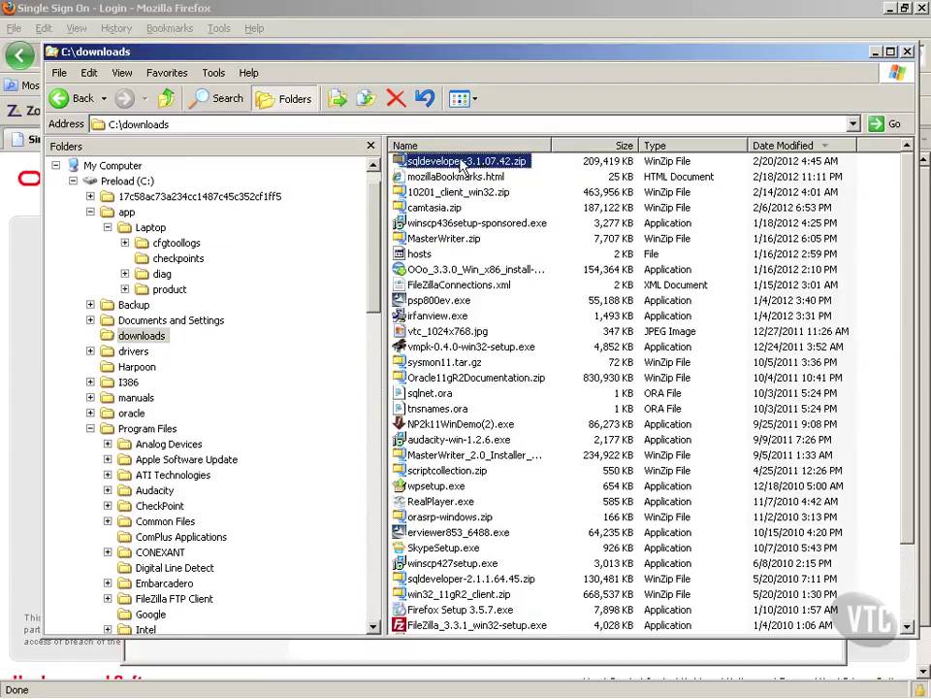
right_click(414, 165)
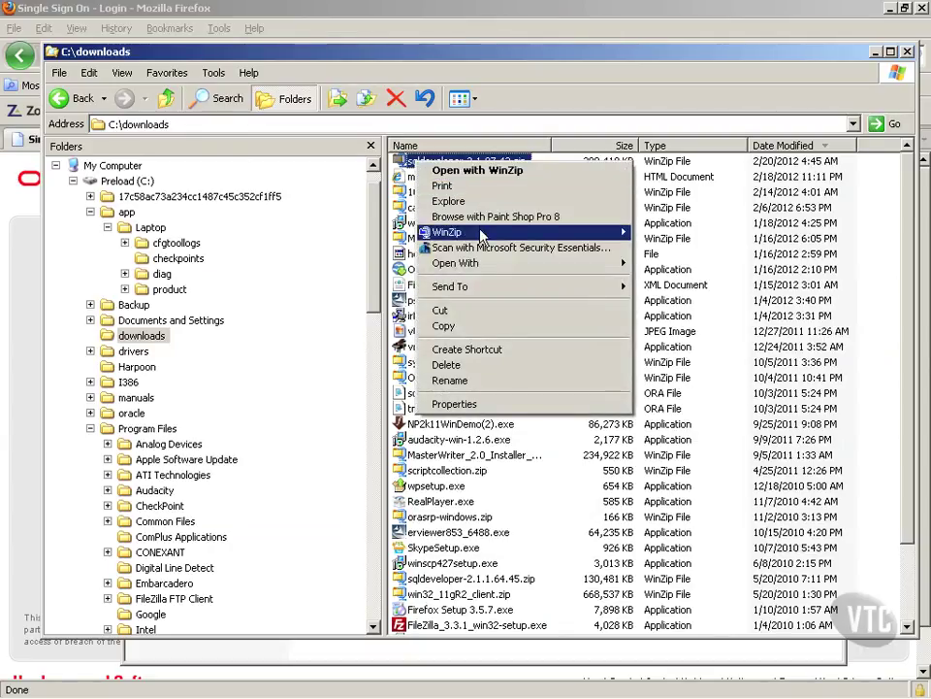
mouse_move(482, 234)
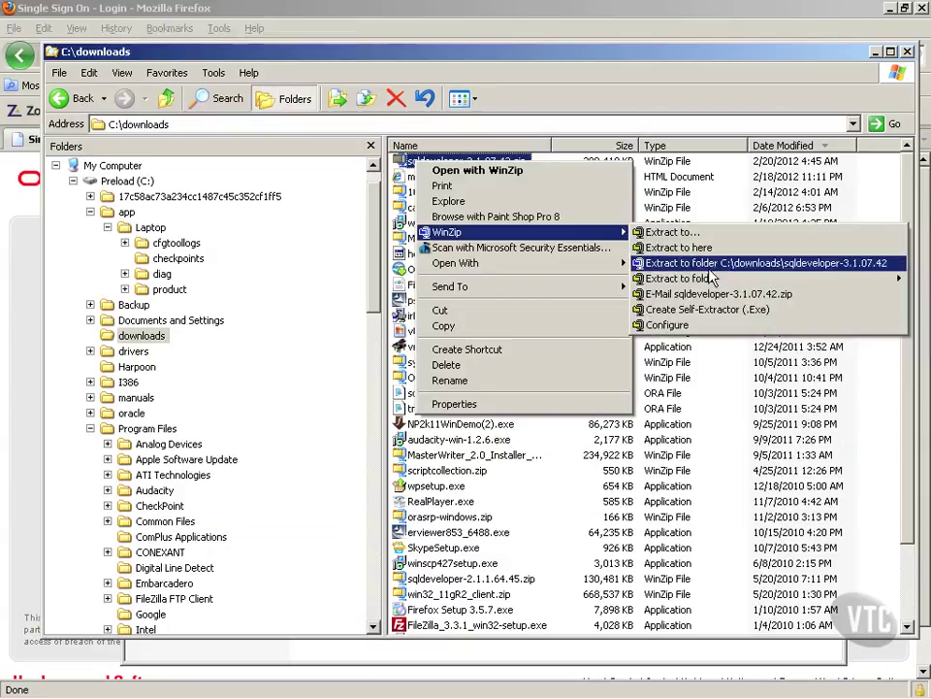
left_click(694, 235)
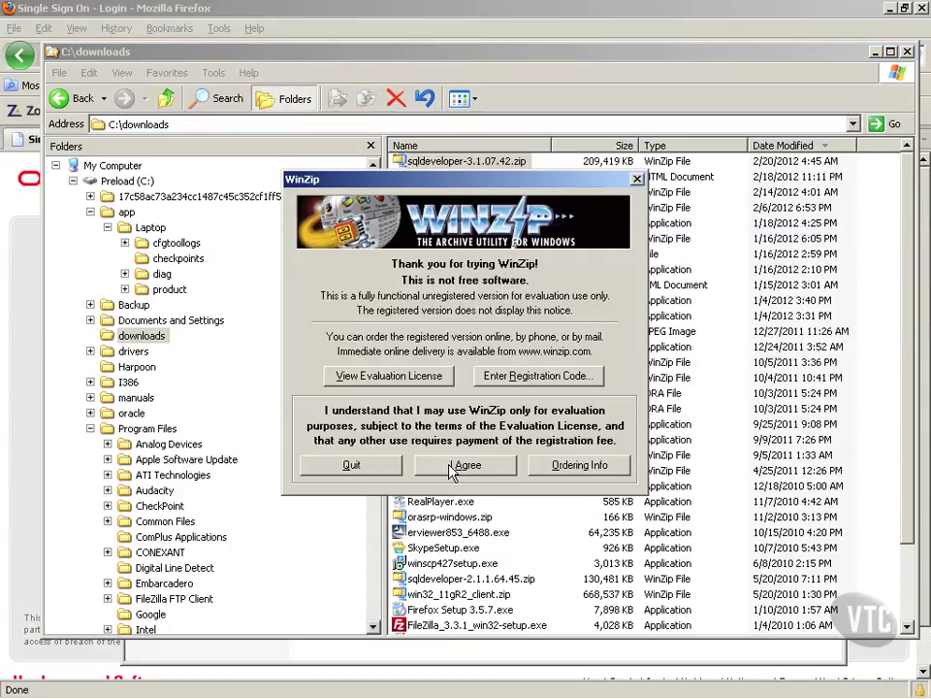
left_click(456, 468)
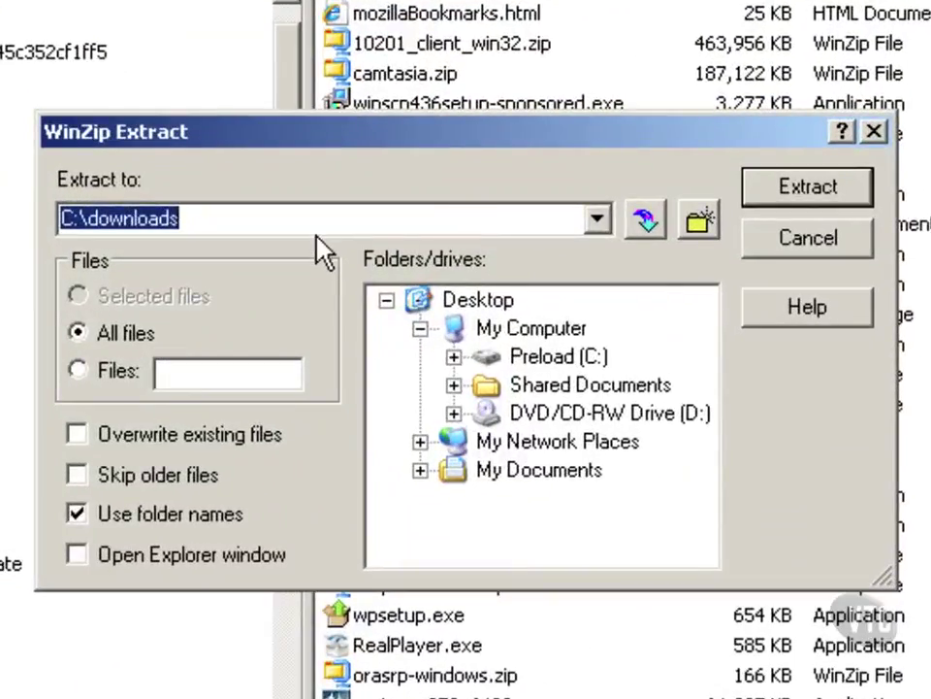
- Set the extraction destination to C:\Program Files and extract all files of the archive
left_click(324, 209)
key("BackSpace")
key("BackSpace")
key("BackSpace")
key("BackSpace")
key("BackSpace")
key("BackSpace")
key("BackSpace")
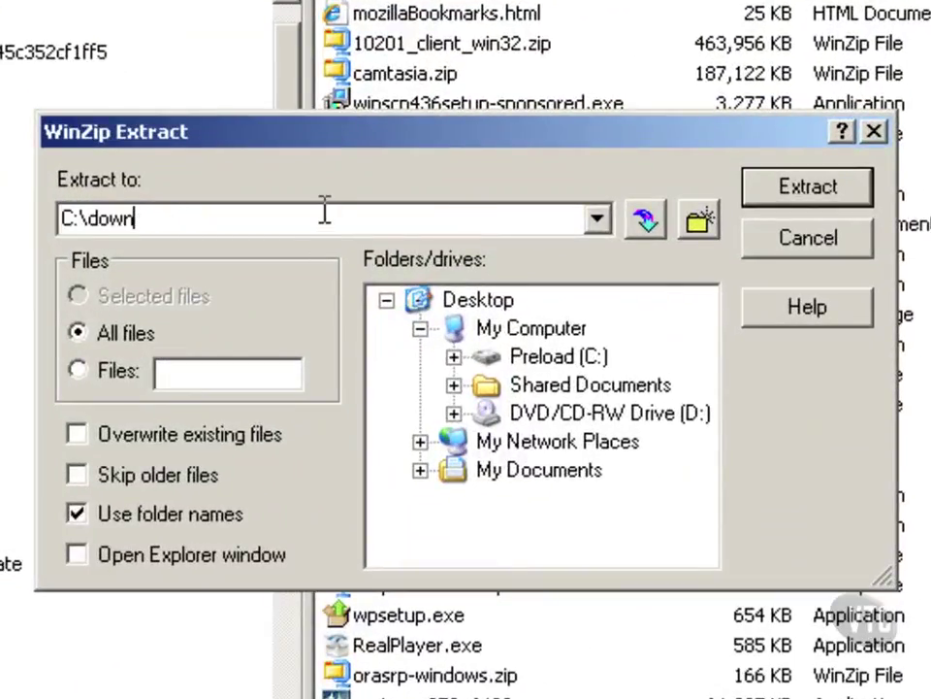
type("Program Files")
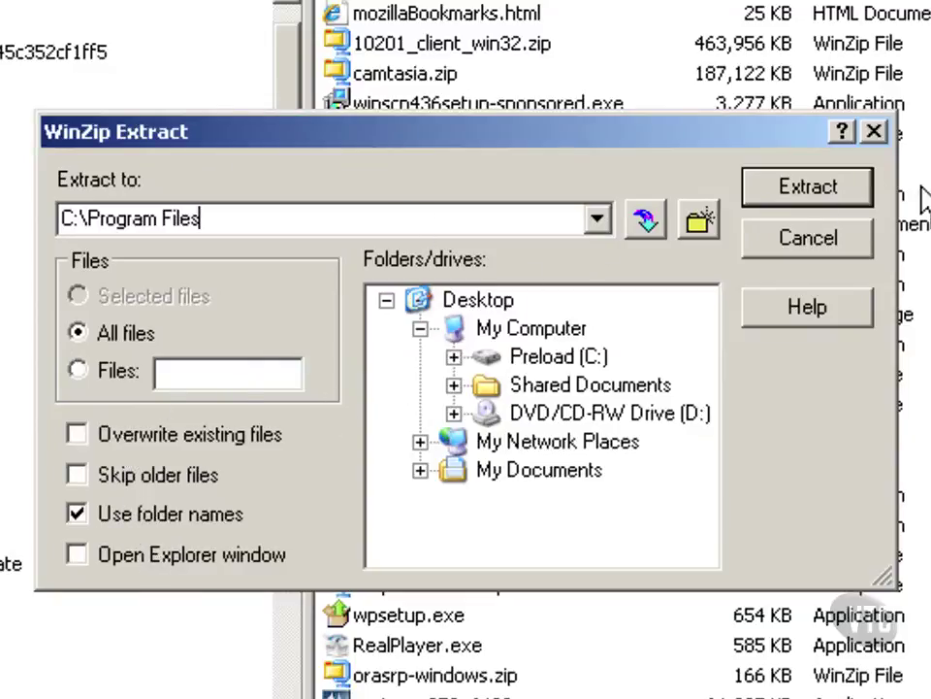
left_click(824, 201)
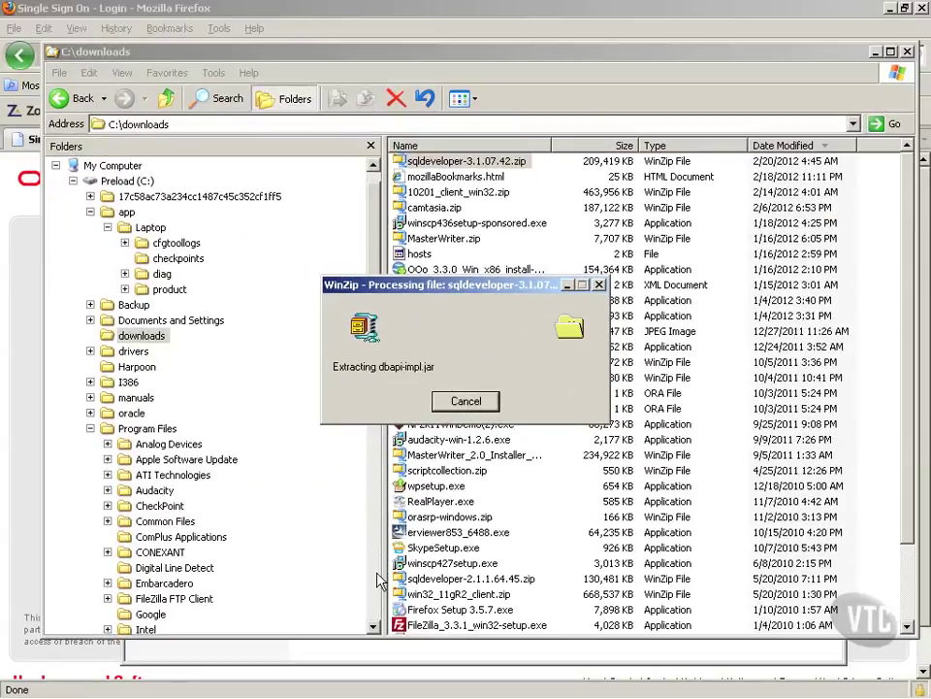
- Open C:\Program Files\sqldeveloper to inspect the extracted files, and bring the WinZip progress window to the front
scroll(283, 429, "down", 4)
left_click(145, 227)
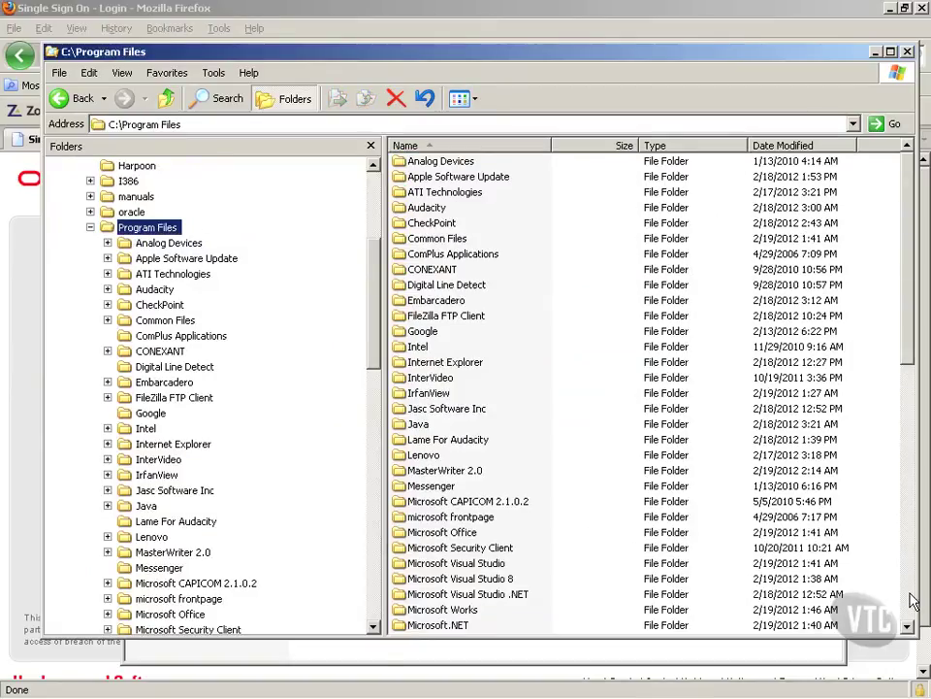
scroll(903, 601, "down", 10)
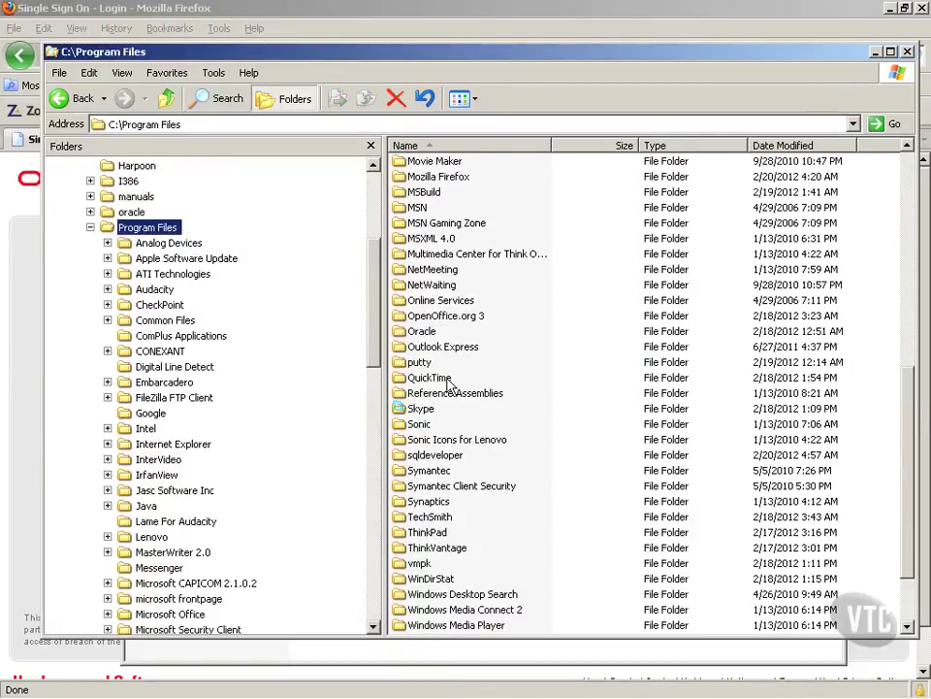
double_click(436, 455)
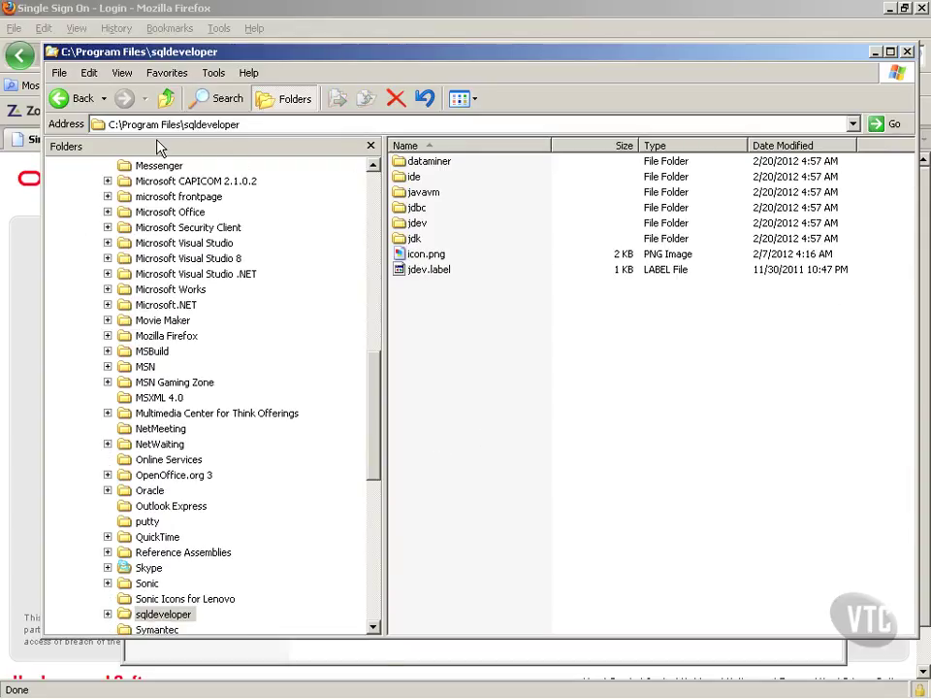
mouse_move(554, 695)
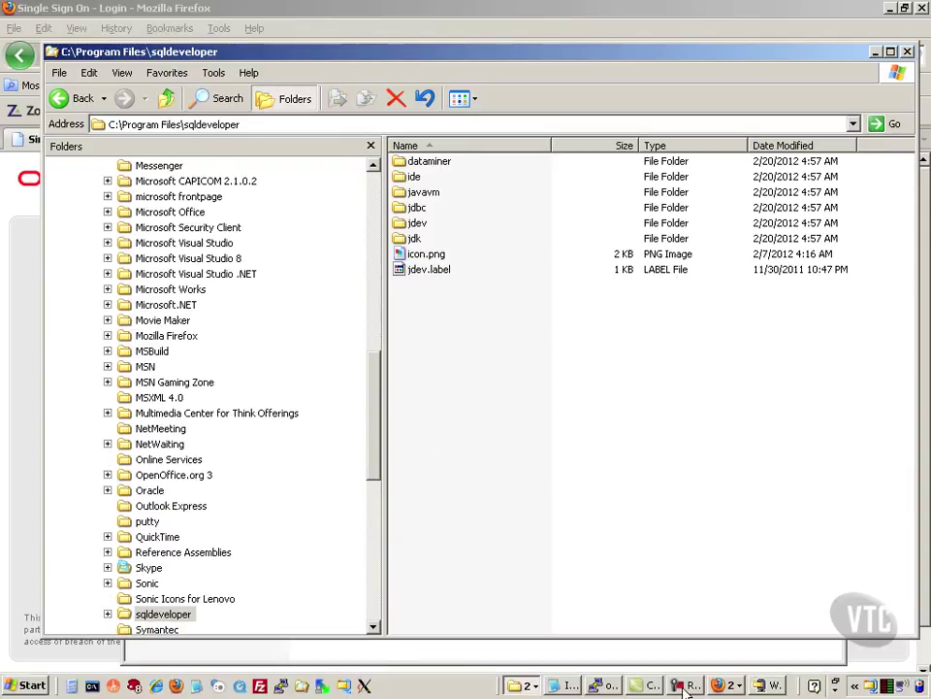
left_click(771, 685)
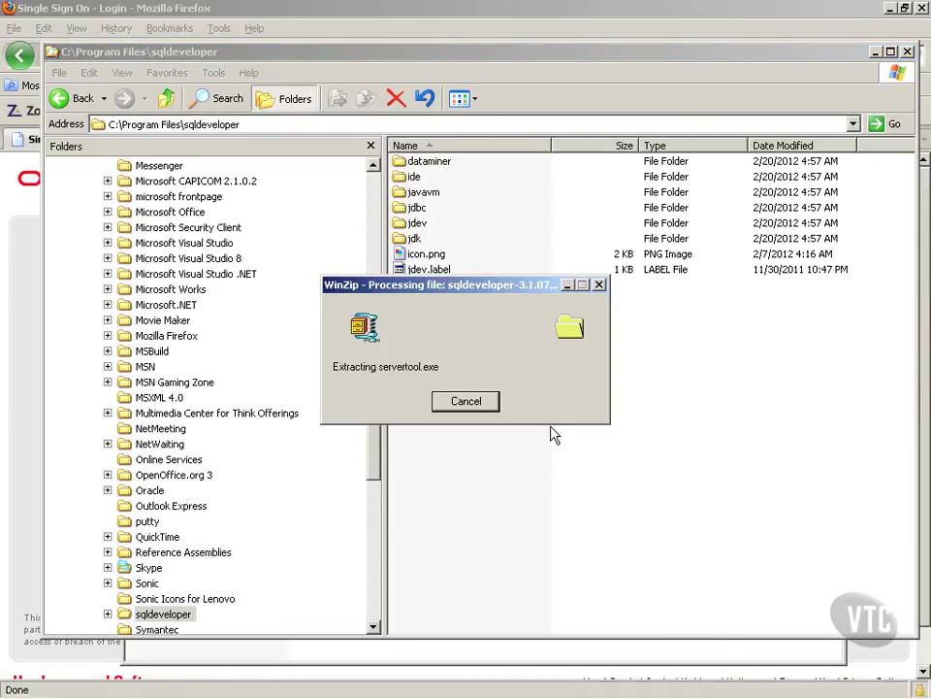